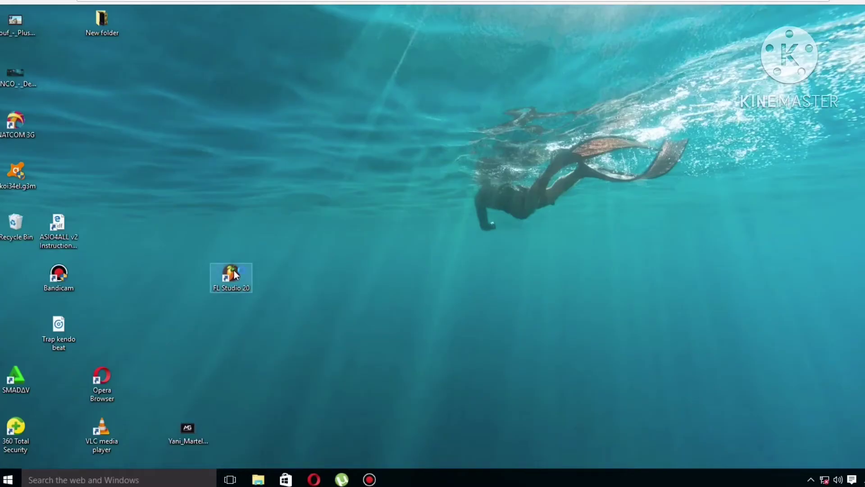
Launch FL Studio 20 from the desktop
double_click(231, 275)
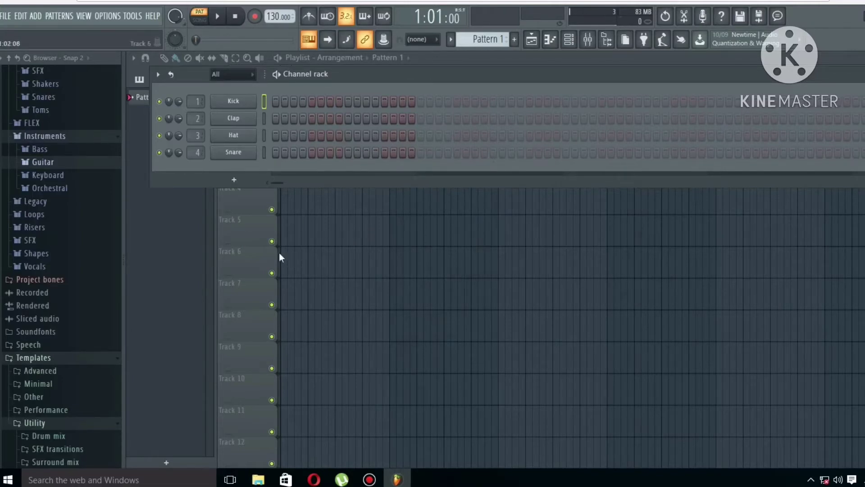
Add a GMS synthesizer channel to the channel rack and audition its sound with a few notes
left_click(234, 179)
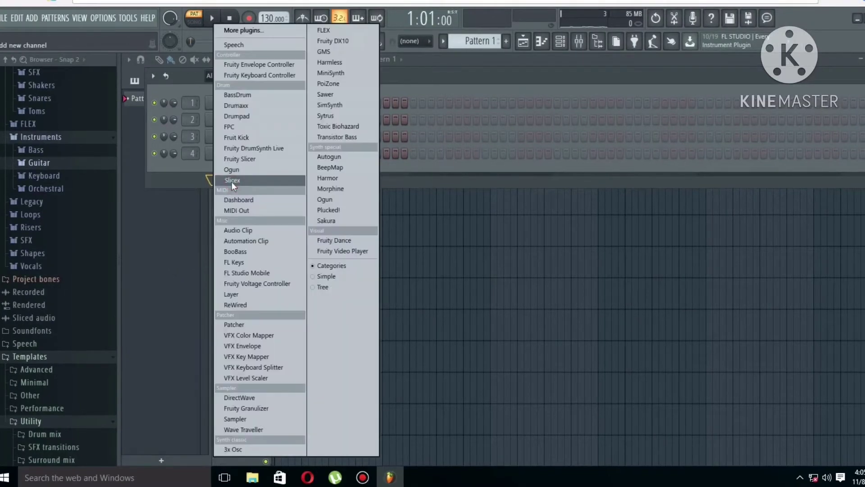
left_click(324, 51)
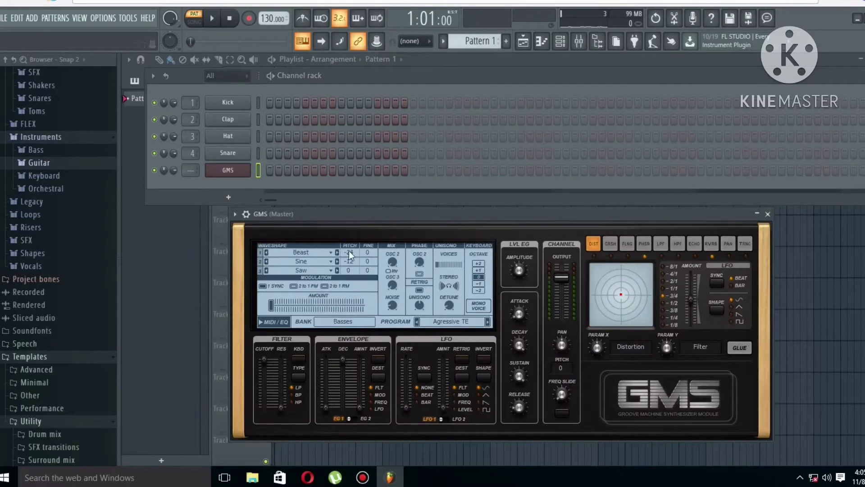
key("g")
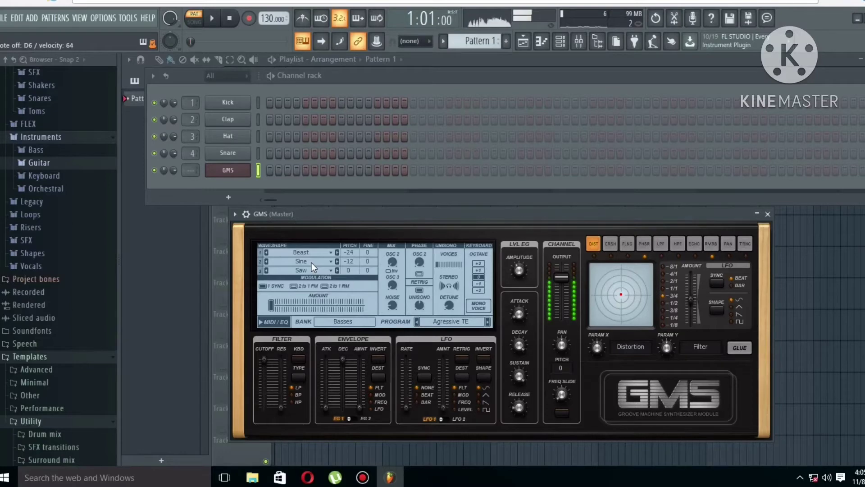
key("b")
key("g")
key("b")
key("g")
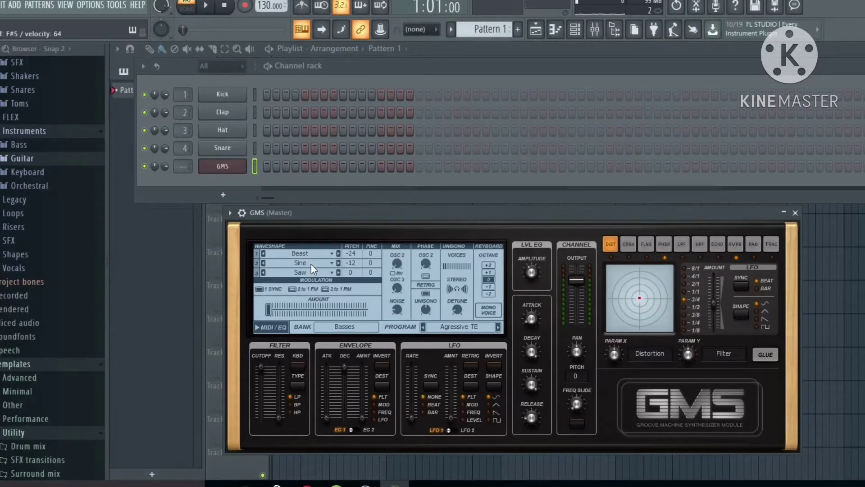
Add an Autogun channel to the rack, audition its Broken drone preset and close its window
left_click(224, 192)
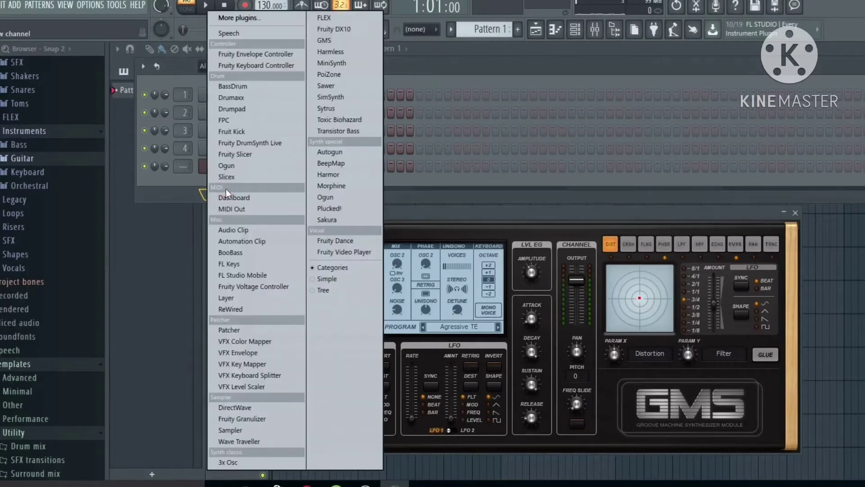
left_click(339, 151)
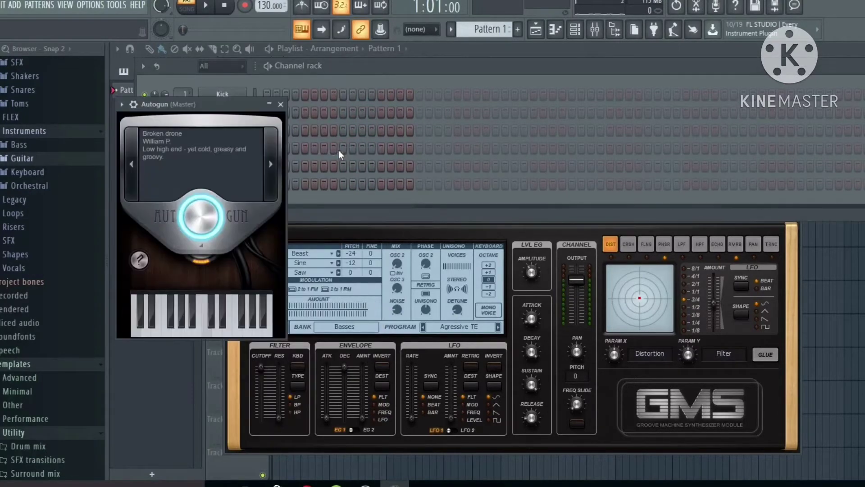
key("z")
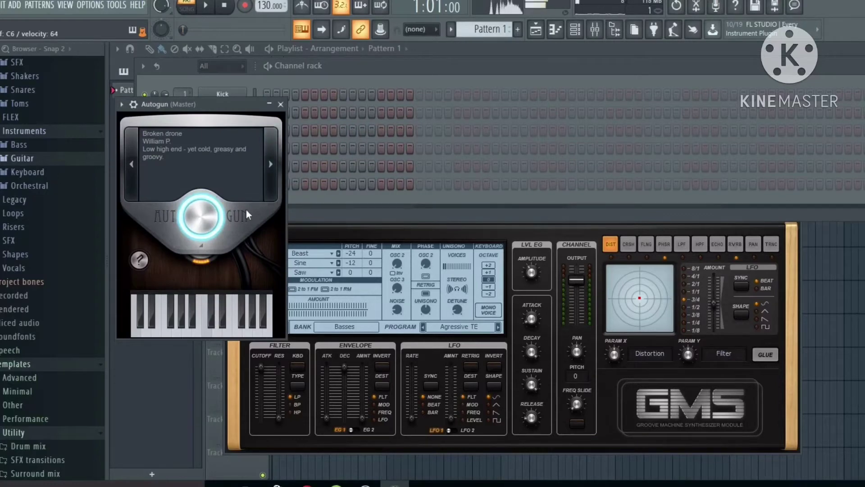
key("b")
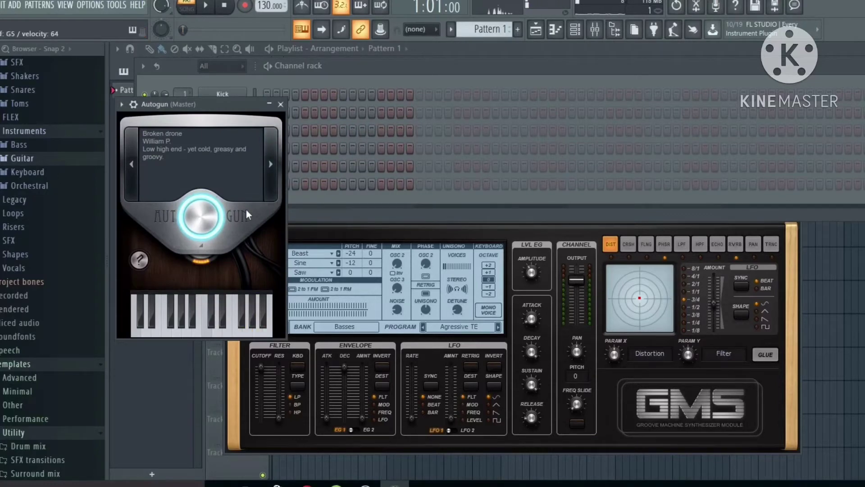
left_click(280, 104)
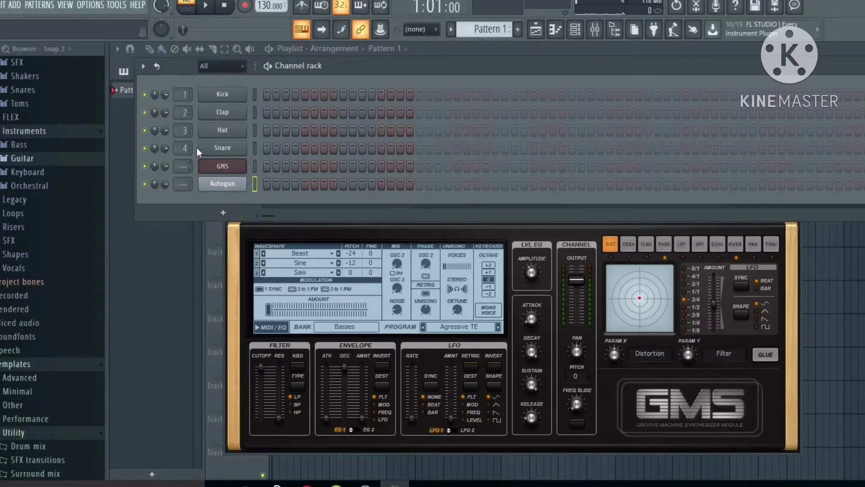
Compare the sound of the GMS channel with the Autogun channel, finishing with both plugin windows closed
left_click(227, 175)
left_click(229, 174)
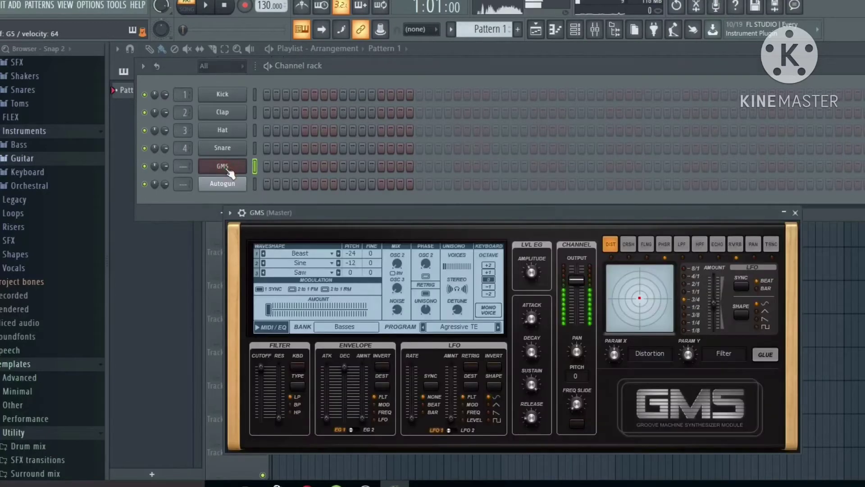
left_click(225, 180)
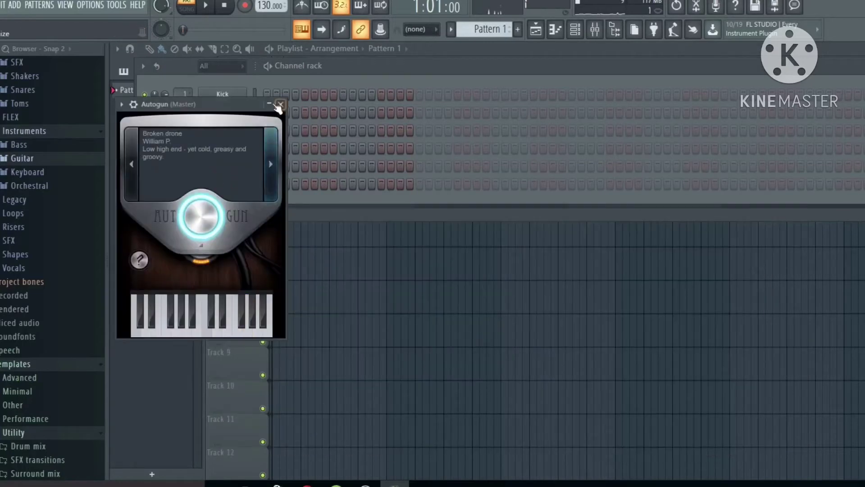
left_click(280, 105)
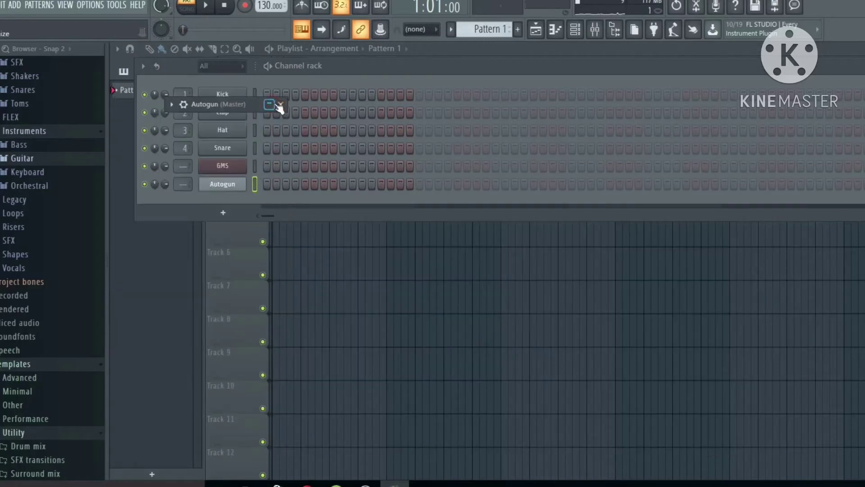
Add a Layer channel below Autogun and play a few test notes on it
left_click(223, 216)
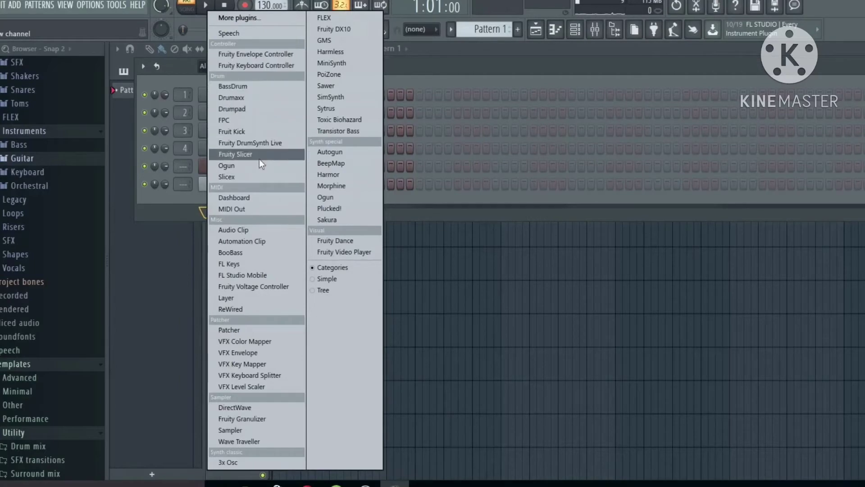
left_click(244, 300)
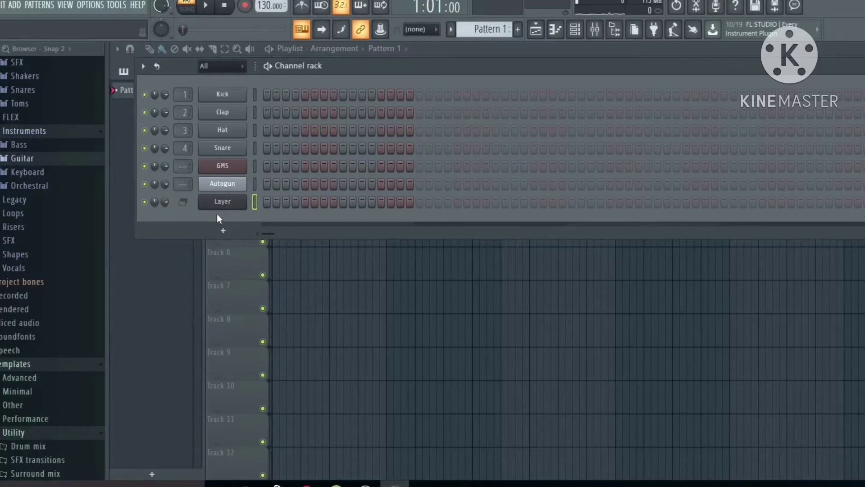
key("x")
key("c")
key("v")
Open the Layer channel's settings and set the GMS and Autogun channels as its children
left_click(223, 203)
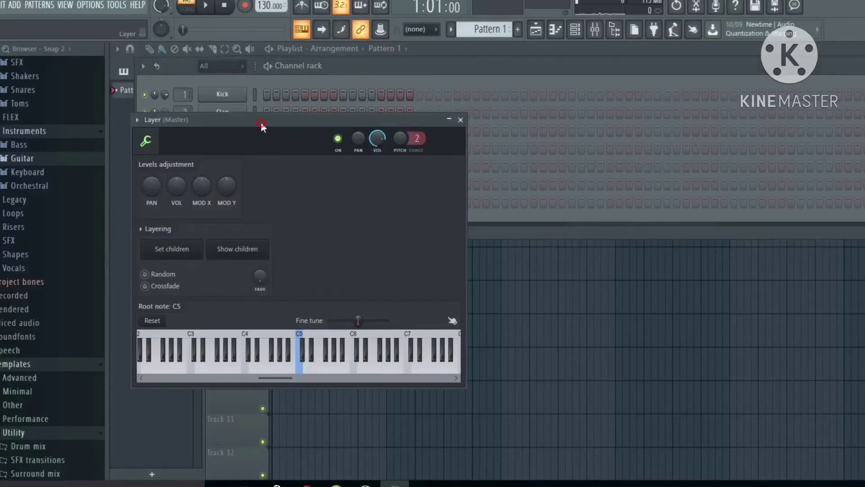
left_click_drag(262, 126, 448, 153)
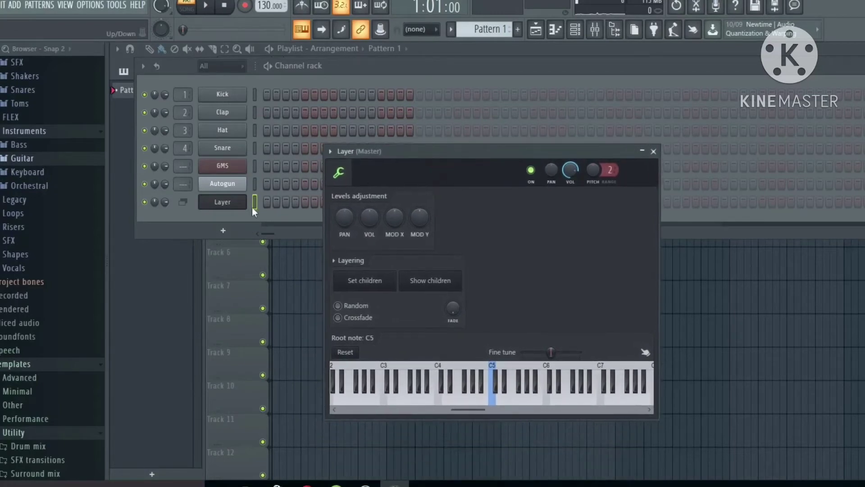
left_click(254, 165)
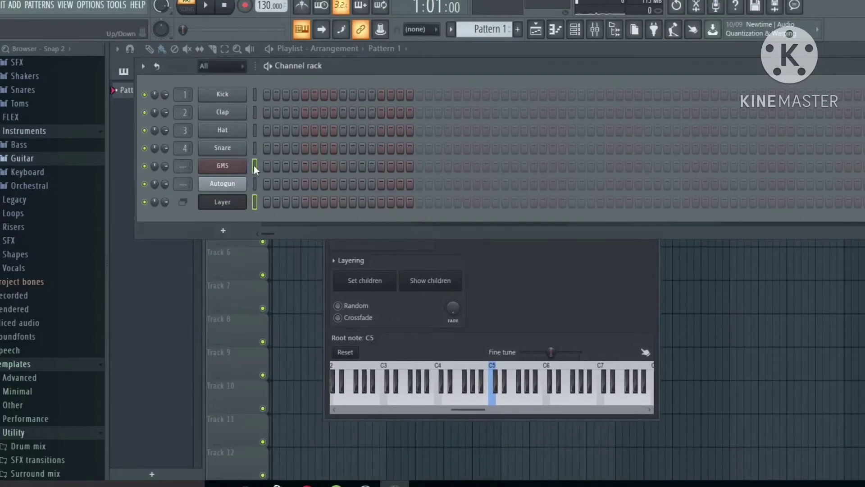
left_click(255, 190)
left_click(504, 256)
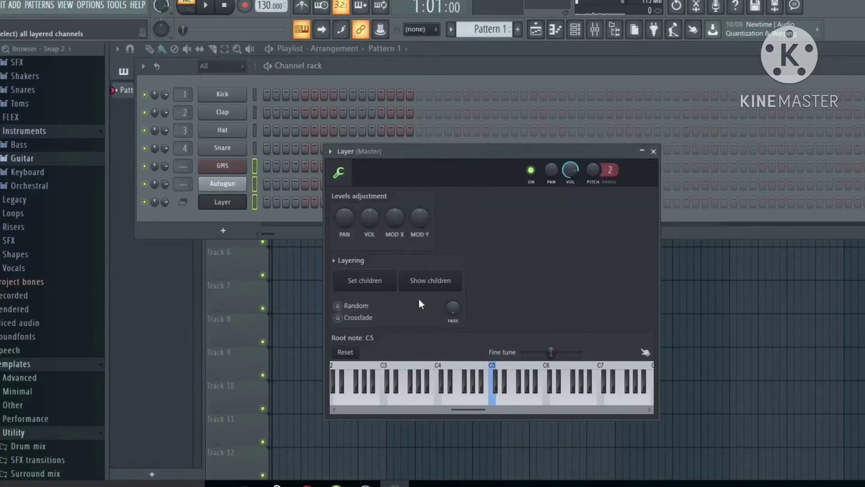
left_click(378, 281)
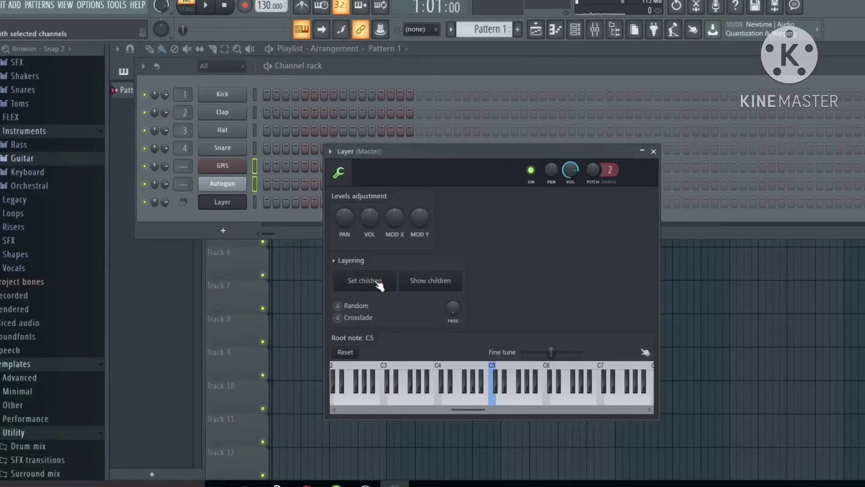
Select only the Layer channel, audition the combined GMS and Autogun sound with several notes, and close its settings
left_click(229, 202)
left_click(229, 203)
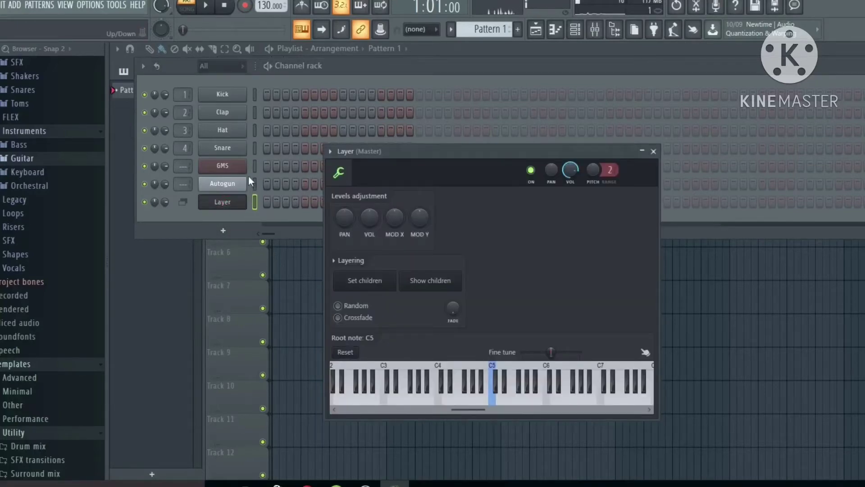
key("w")
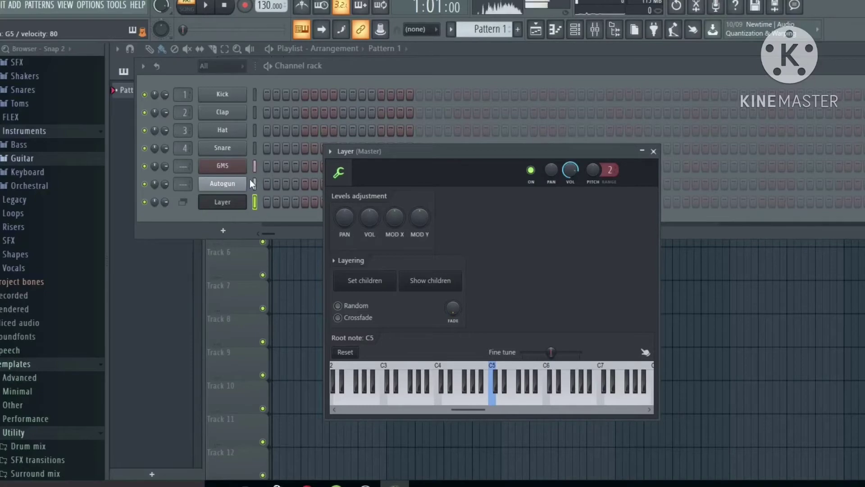
key("e")
key("w")
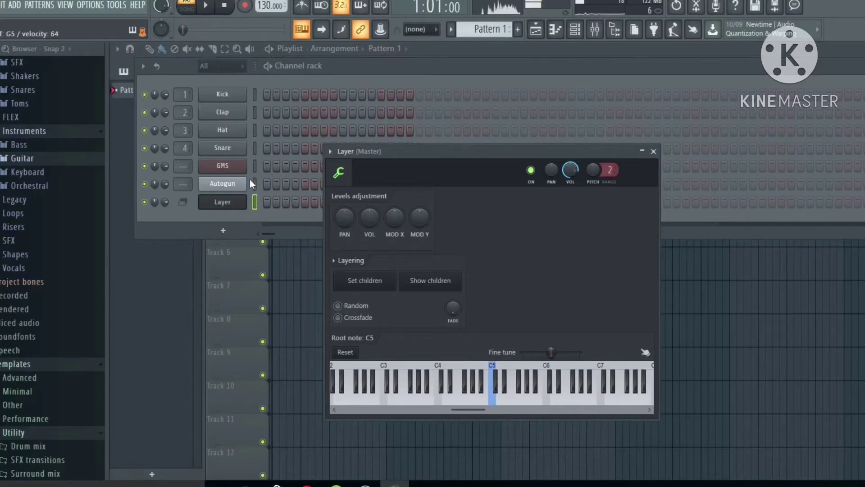
key("q")
key("n")
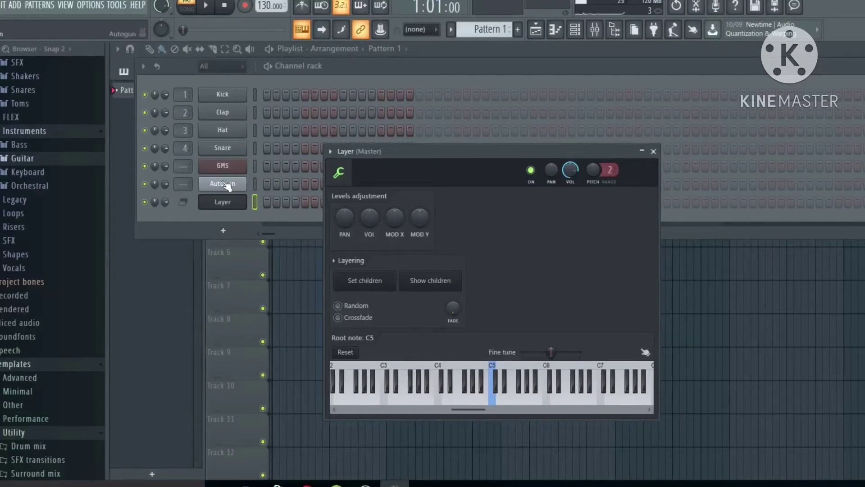
key("b")
left_click(654, 151)
Delete the GMS, Autogun and Layer channels from the channel rack
right_click(230, 170)
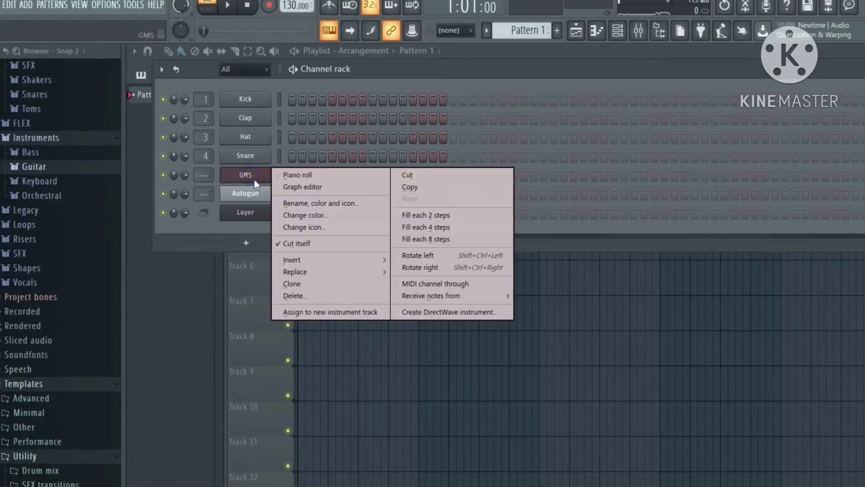
left_click(295, 295)
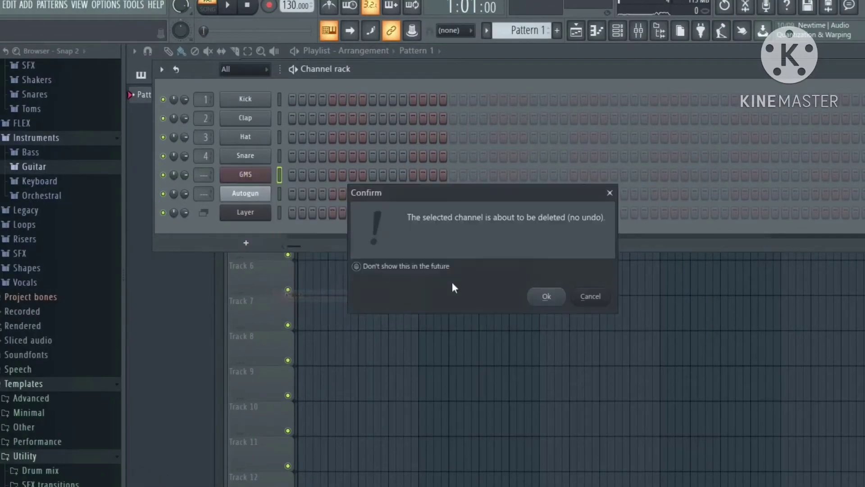
left_click(558, 298)
right_click(261, 177)
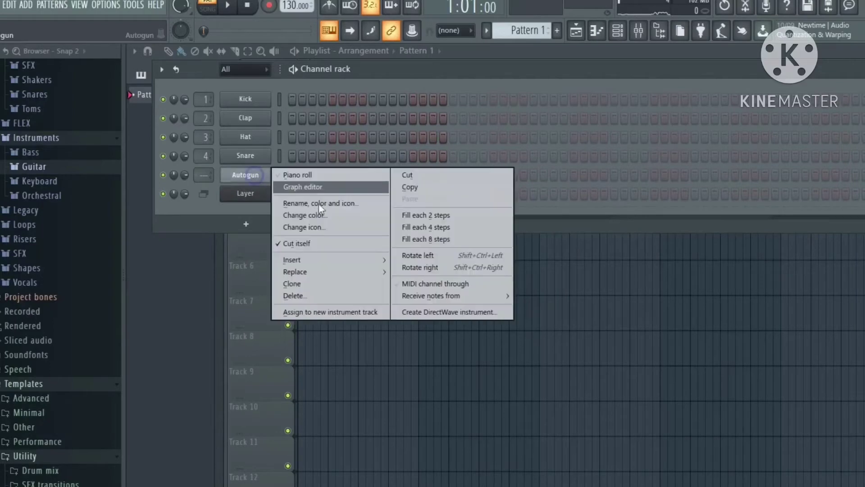
left_click(314, 297)
left_click(543, 297)
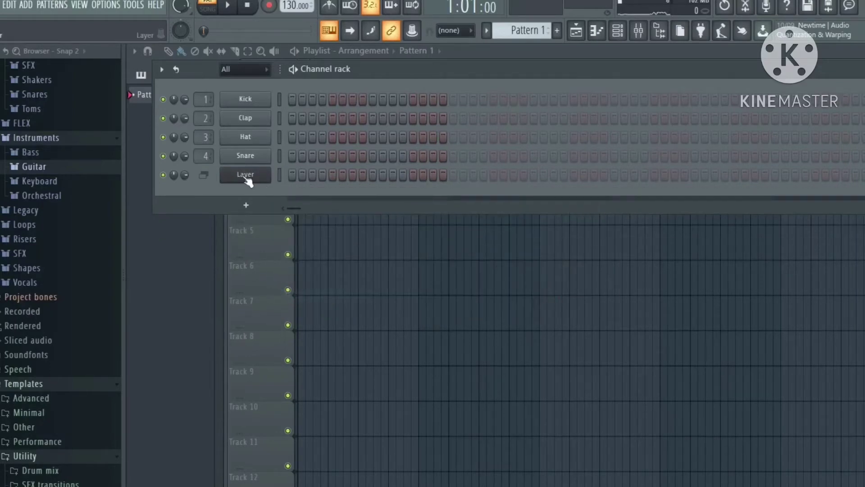
right_click(248, 181)
left_click(293, 280)
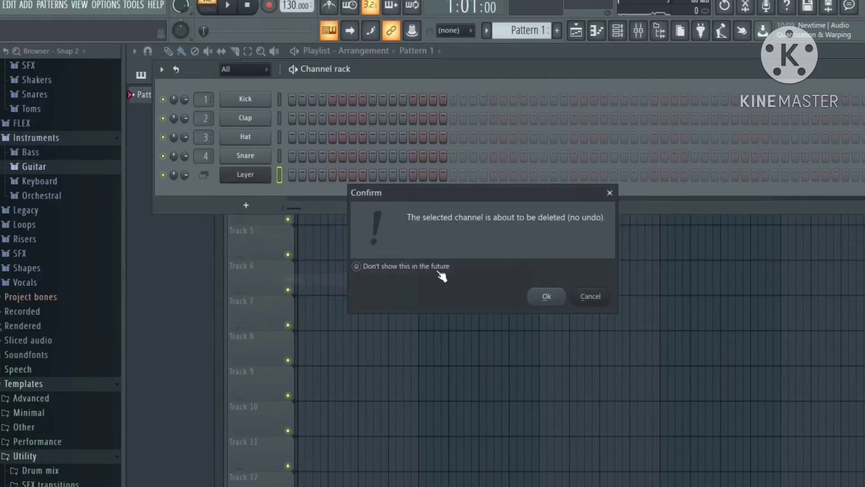
left_click(550, 297)
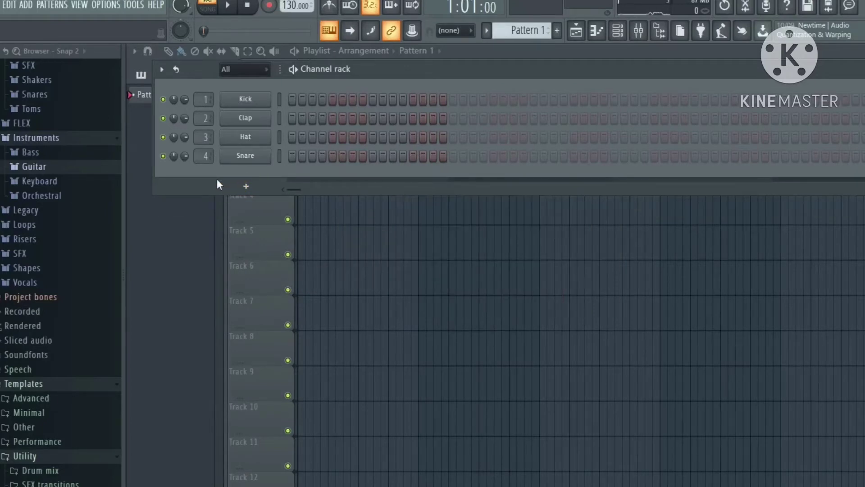
Expand the Keyboard instrument presets in the browser, add an FL Keys channel to the rack and close its plugin window
left_click(52, 180)
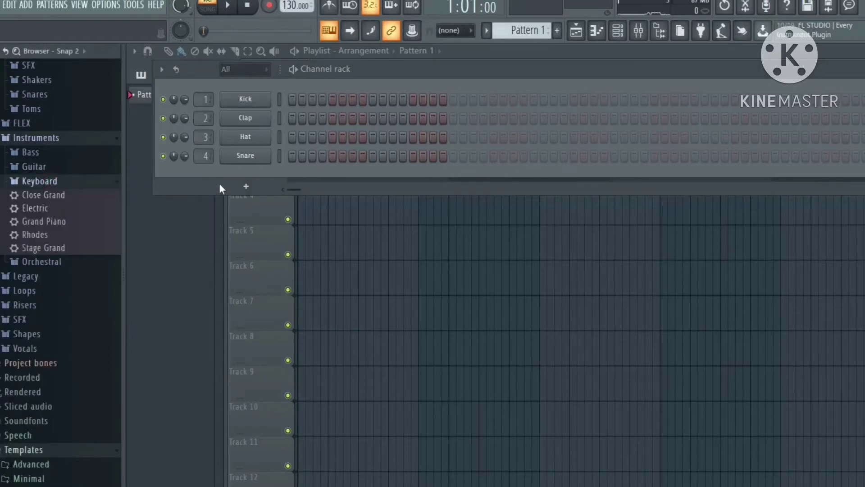
left_click(246, 186)
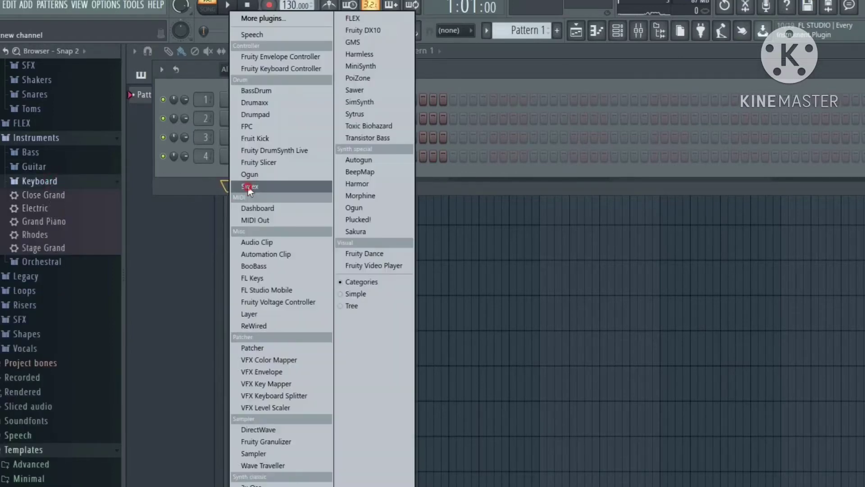
left_click(273, 278)
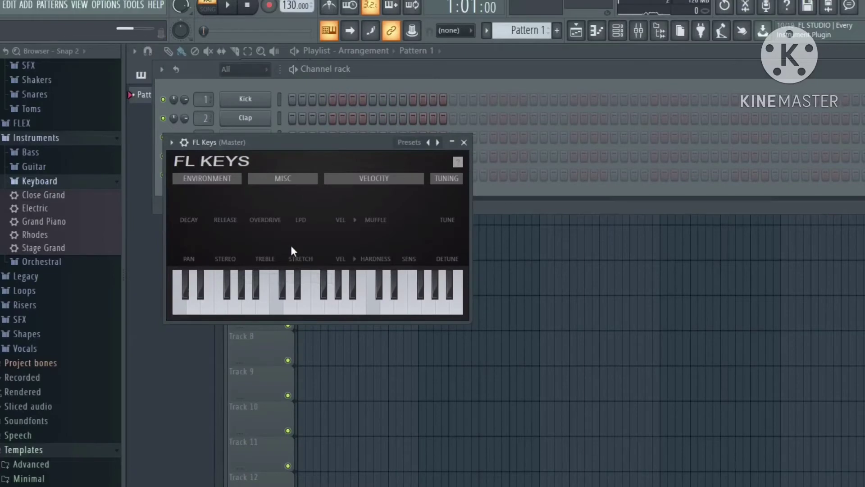
left_click(452, 143)
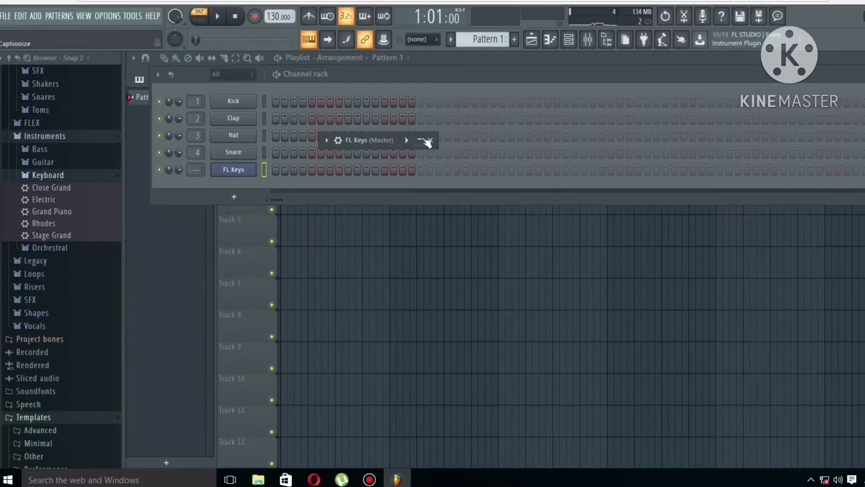
left_click(430, 140)
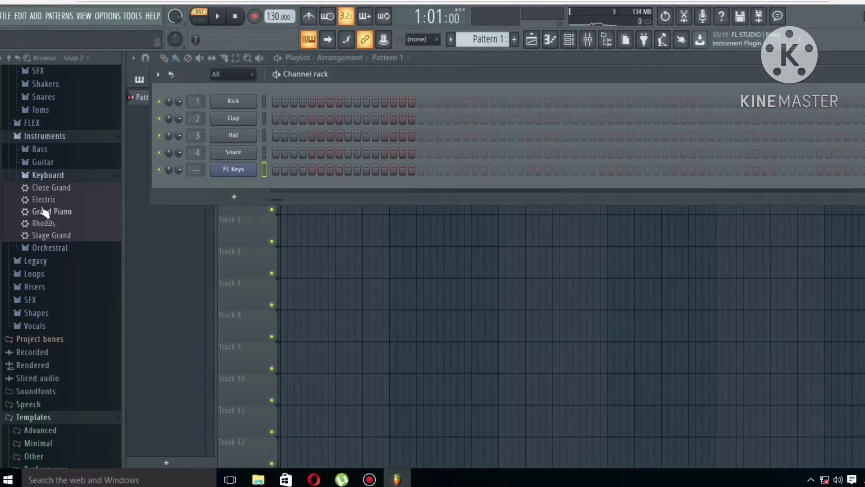
Expand the Guitar instrument presets in the browser, add the Jazz preset to the channel rack and close its plugin window
left_click(45, 175)
left_click(48, 162)
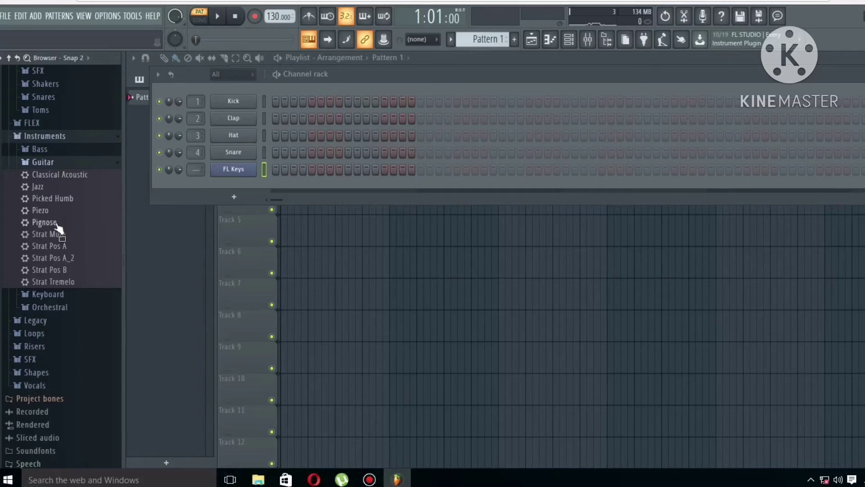
left_click_drag(55, 186, 231, 180)
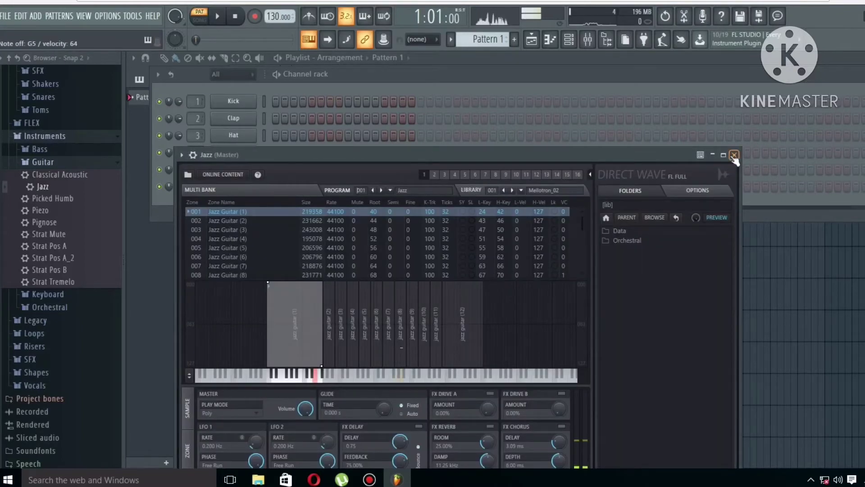
left_click(734, 155)
Audition the FL Keys channel, bring up the Jazz channel for comparison and close its plugin window
left_click(237, 172)
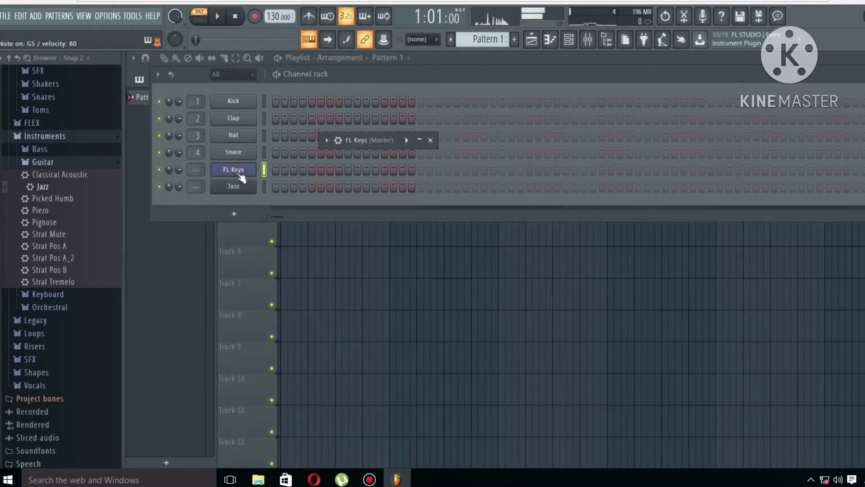
left_click(242, 186)
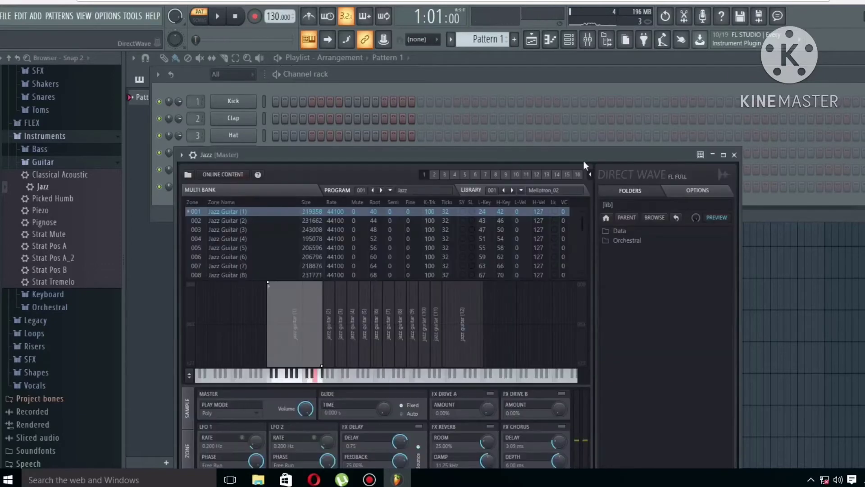
left_click(734, 155)
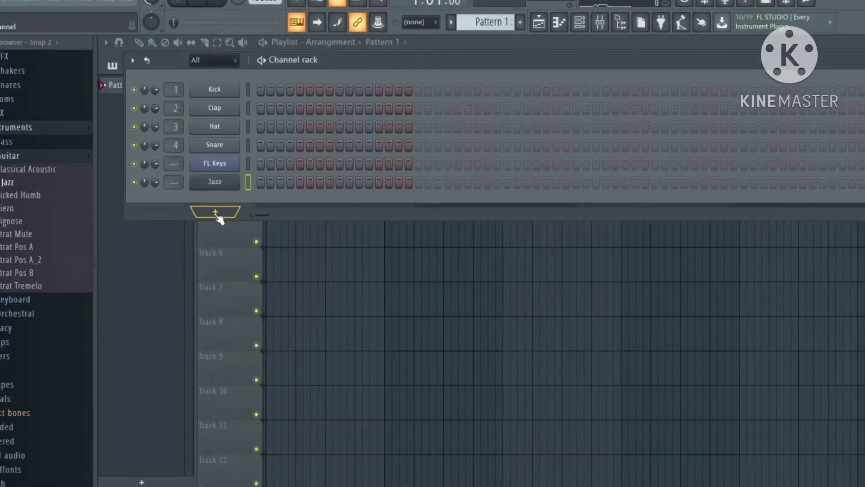
Add a Layer channel to the rack, open its settings and move the window clear of the channel selectors
left_click(216, 212)
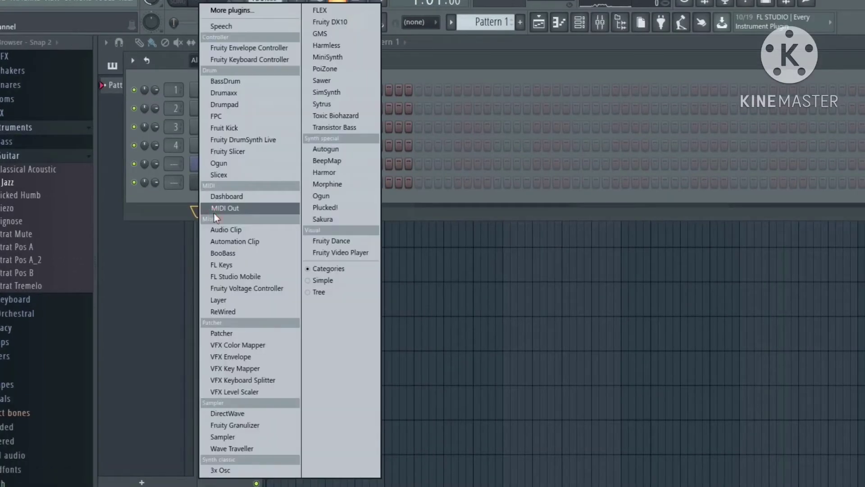
left_click(223, 299)
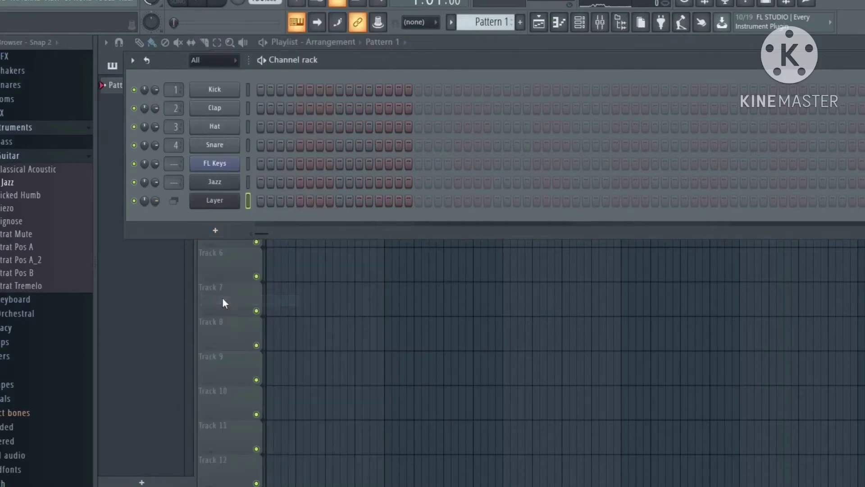
left_click(216, 202)
left_click_drag(274, 168, 445, 167)
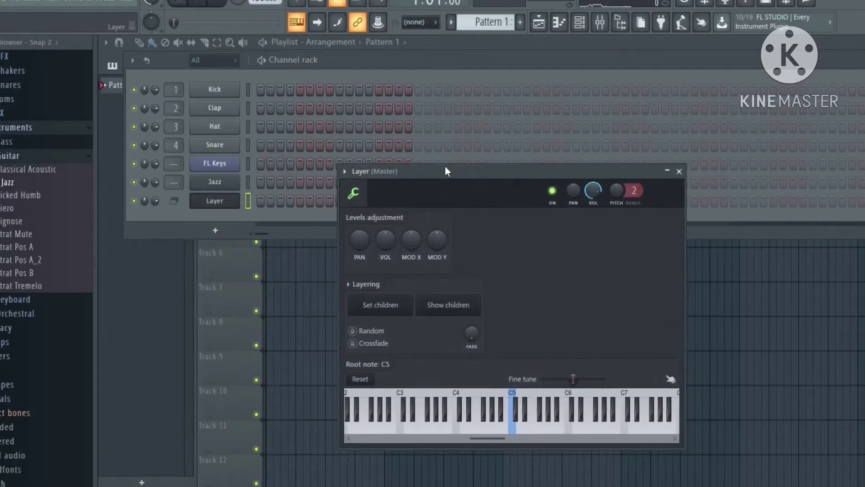
Add the FL Keys and Jazz channels to the selection and set them as children of the Layer channel
left_click(248, 163)
left_click(245, 183)
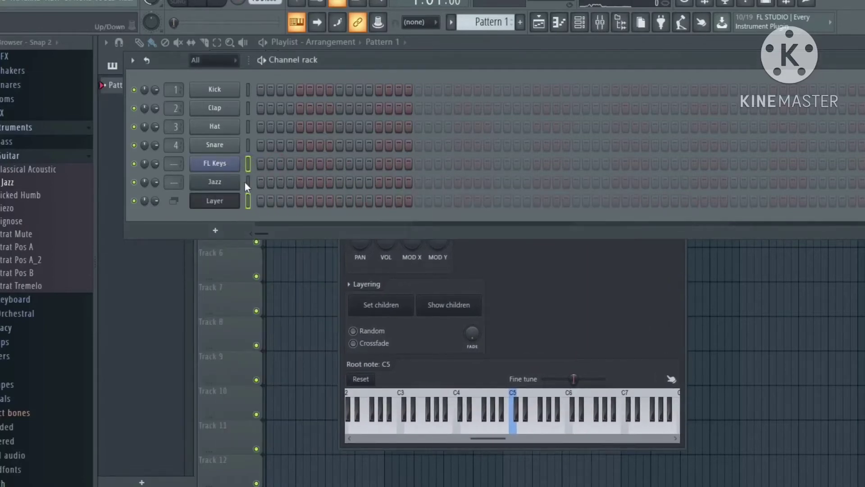
left_click(513, 243)
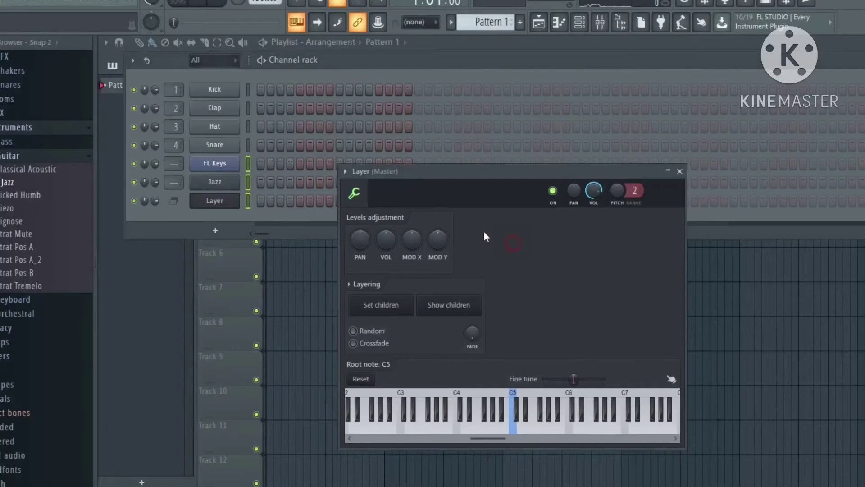
left_click(391, 309)
Select only the Layer channel and adjust the volumes of the FL Keys and Jazz channels
left_click(227, 204)
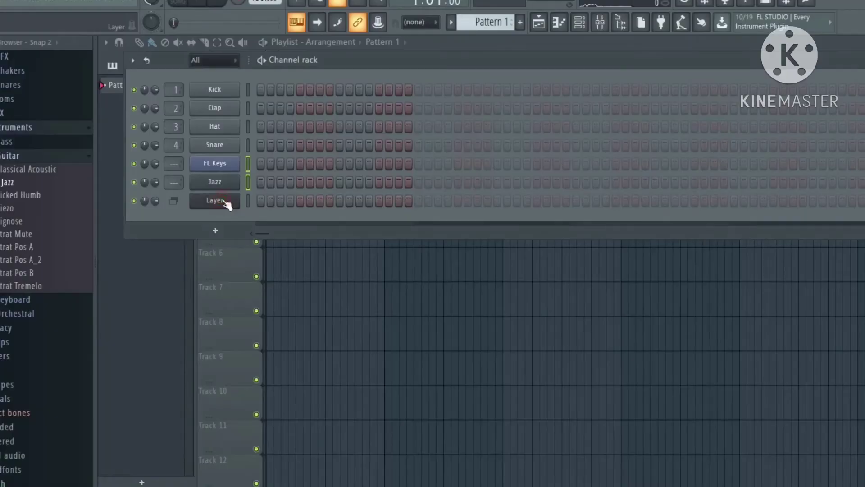
left_click(228, 203)
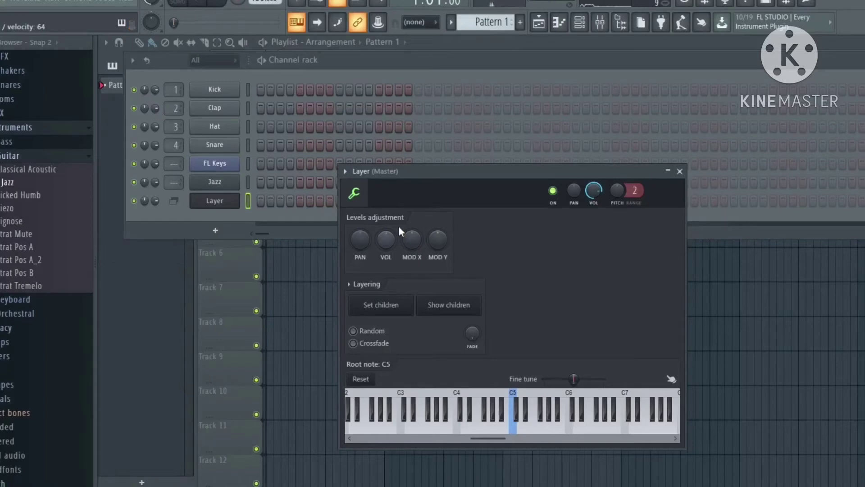
left_click(162, 164)
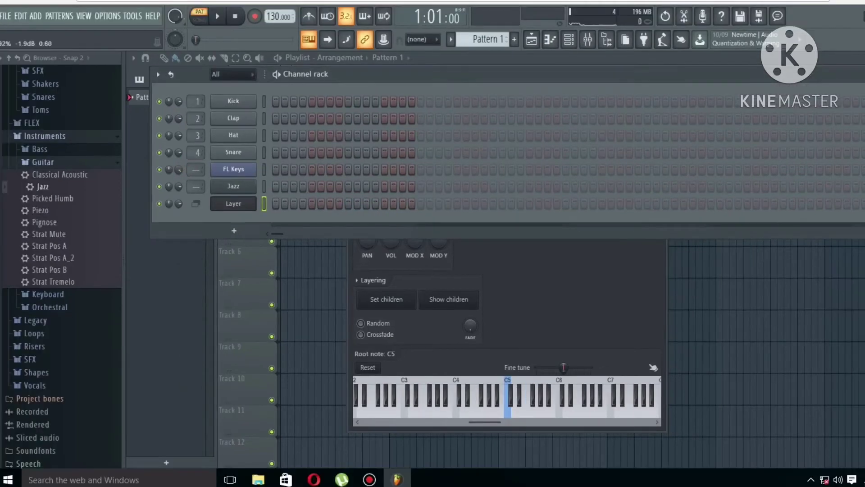
left_click_drag(179, 186, 179, 158)
Audition the combined FL Keys and Jazz sound through the Layer channel with several notes
key("y")
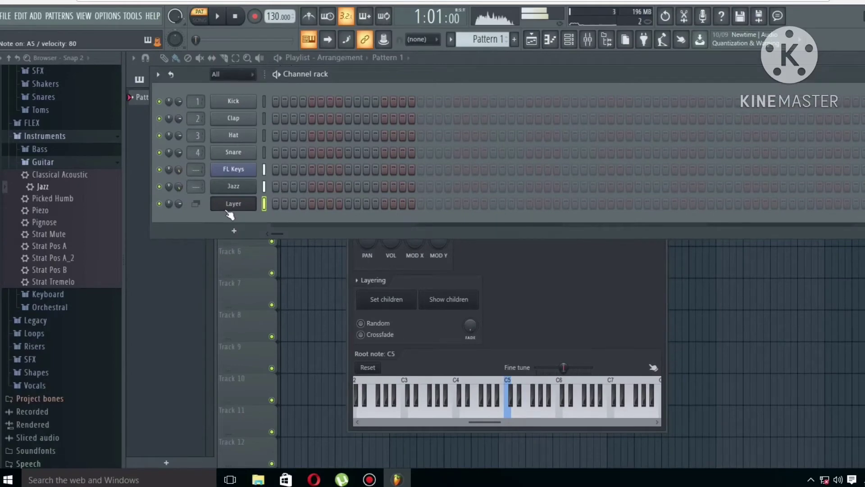
key("y")
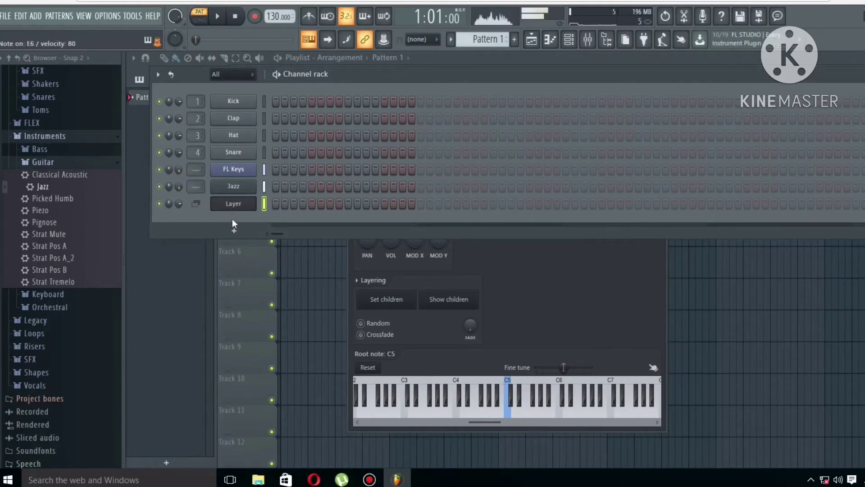
key("t")
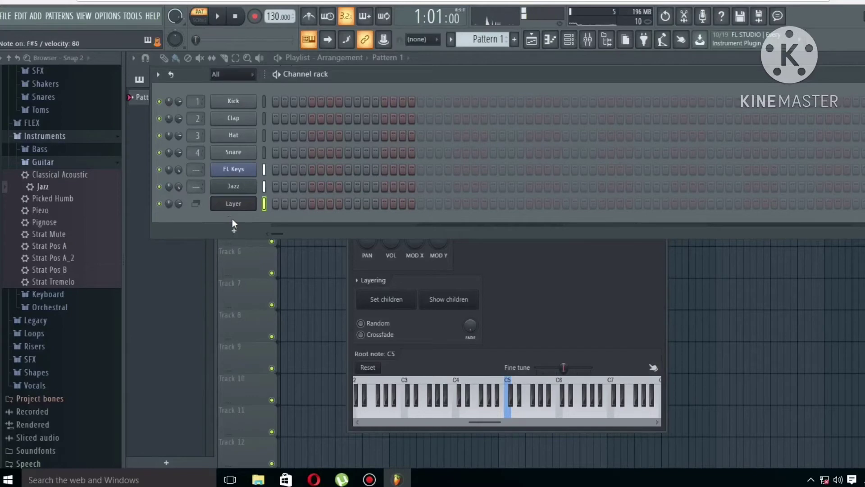
key("u")
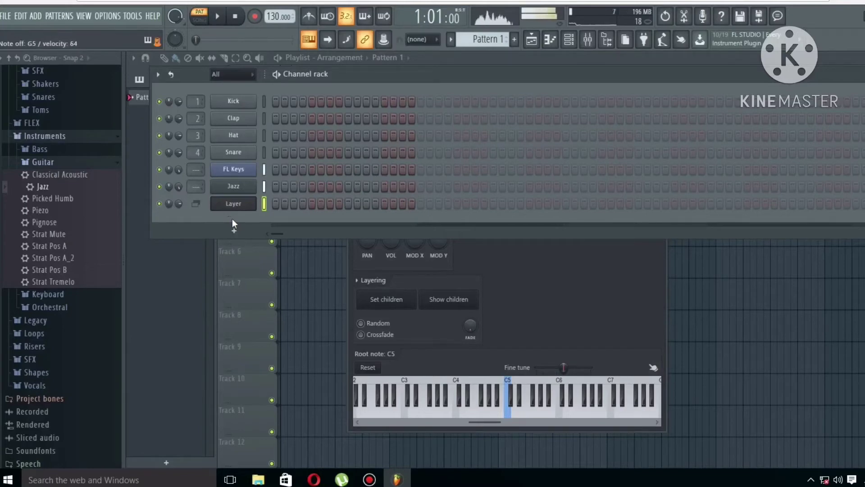
key("w")
key("w")
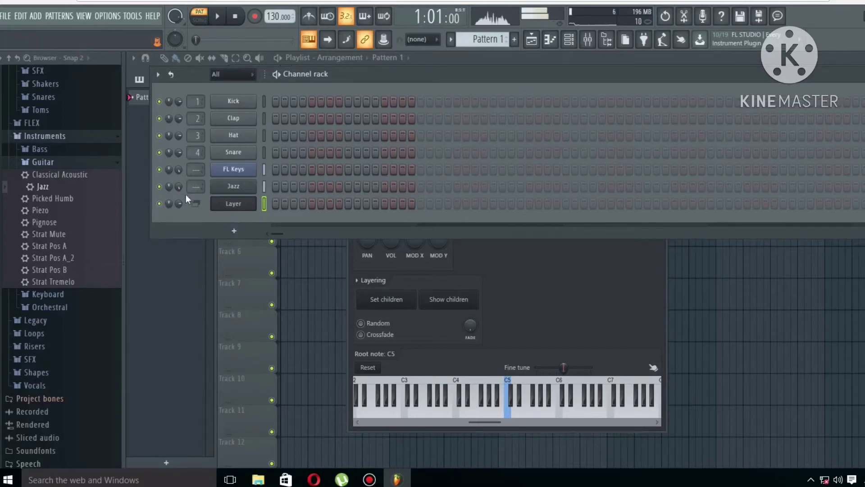
Play the layer with FL Keys muted, unmute FL Keys and play both instruments together again for comparison
key("t")
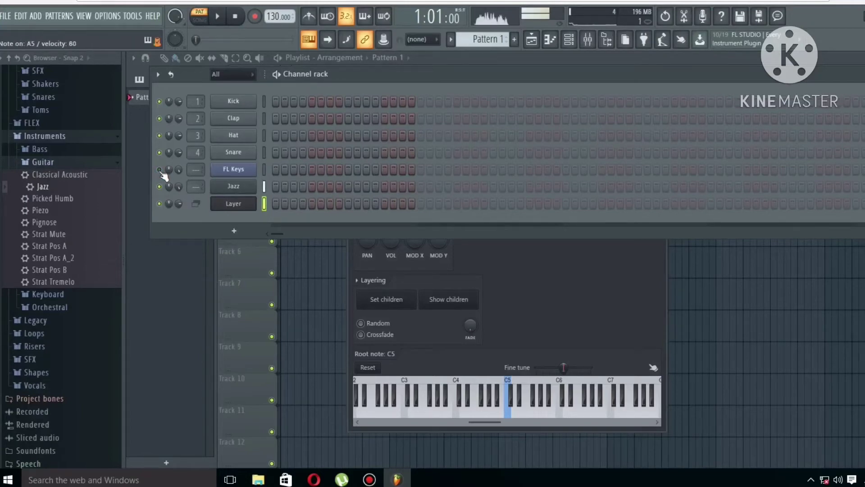
left_click(160, 170)
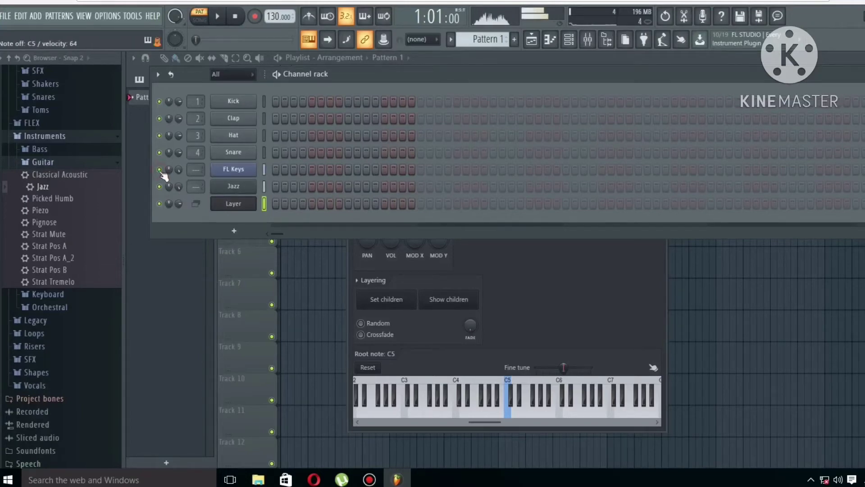
key("y")
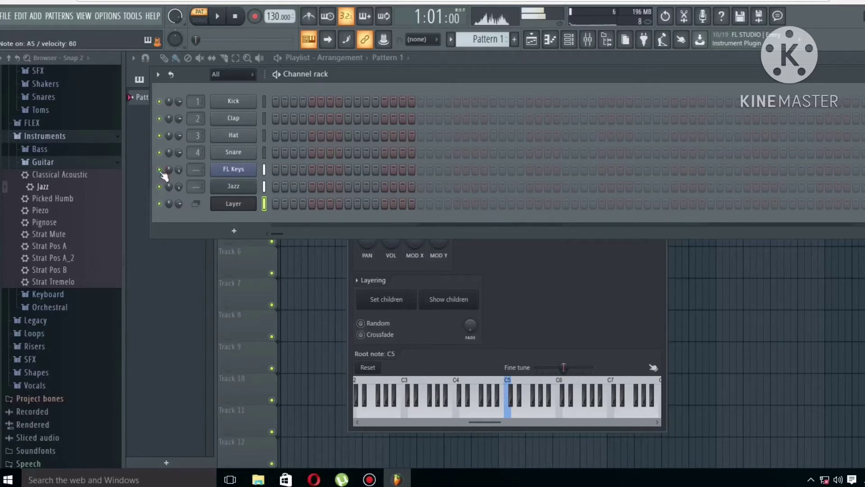
key("y")
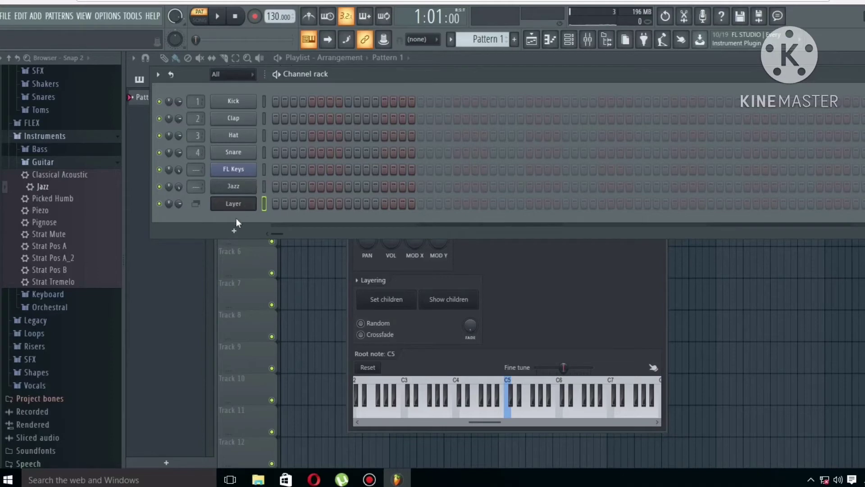
Delete the Layer channel from the channel rack
right_click(240, 205)
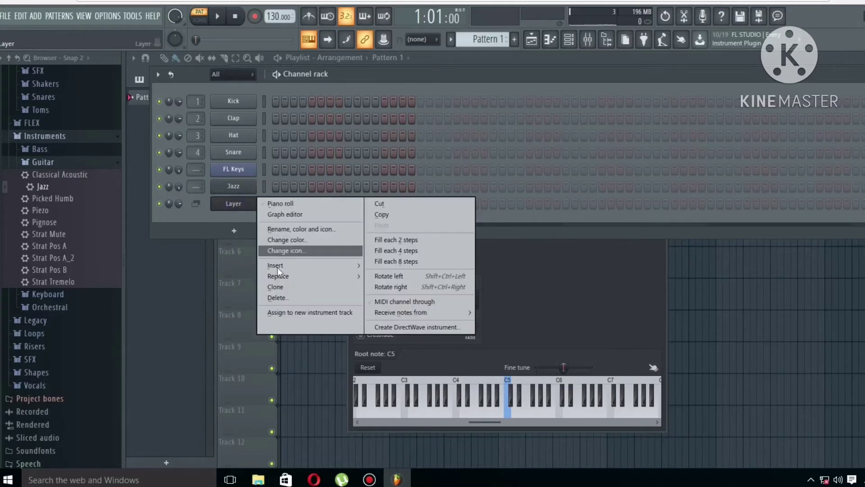
left_click(280, 298)
left_click(505, 279)
right_click(255, 183)
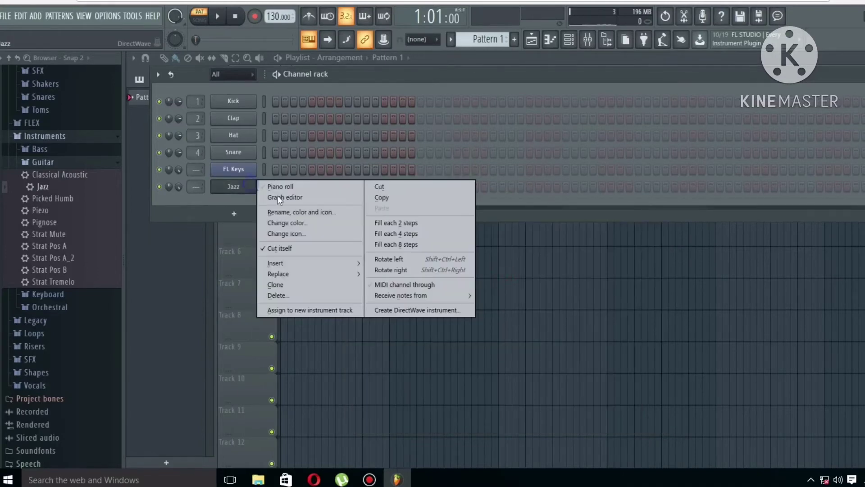
left_click(295, 286)
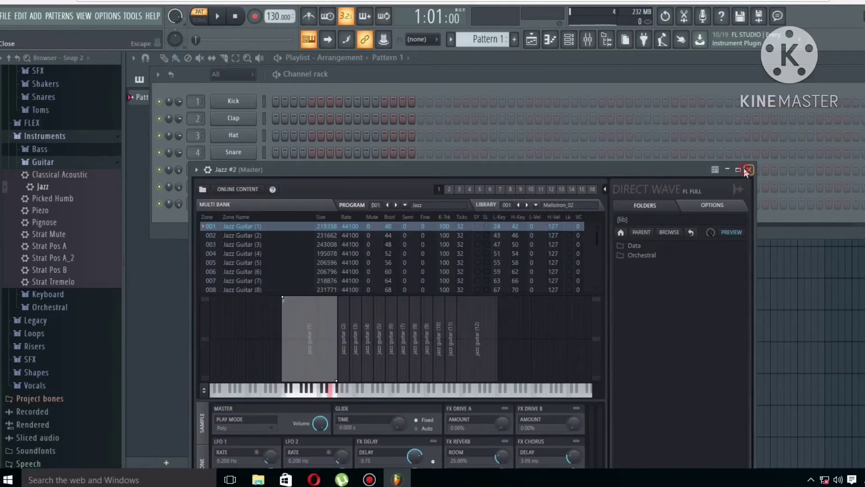
left_click(749, 170)
right_click(252, 203)
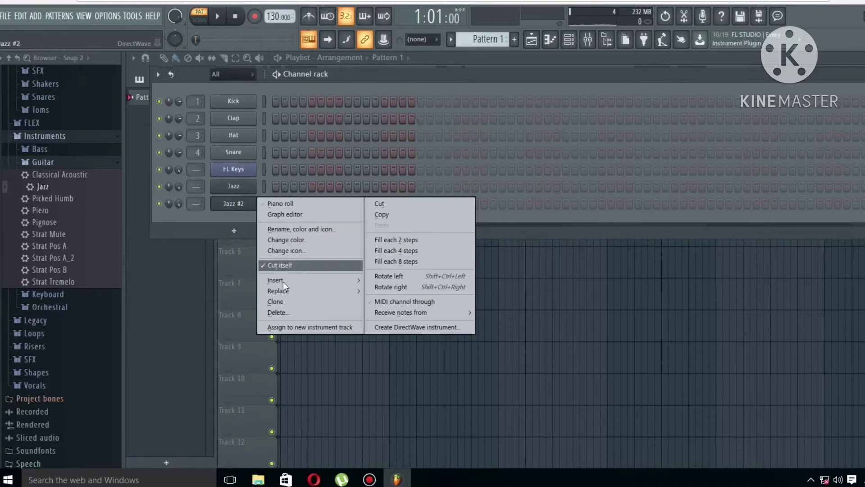
left_click(283, 312)
left_click(496, 280)
Delete the FL Keys and Jazz channels from the channel rack
right_click(243, 170)
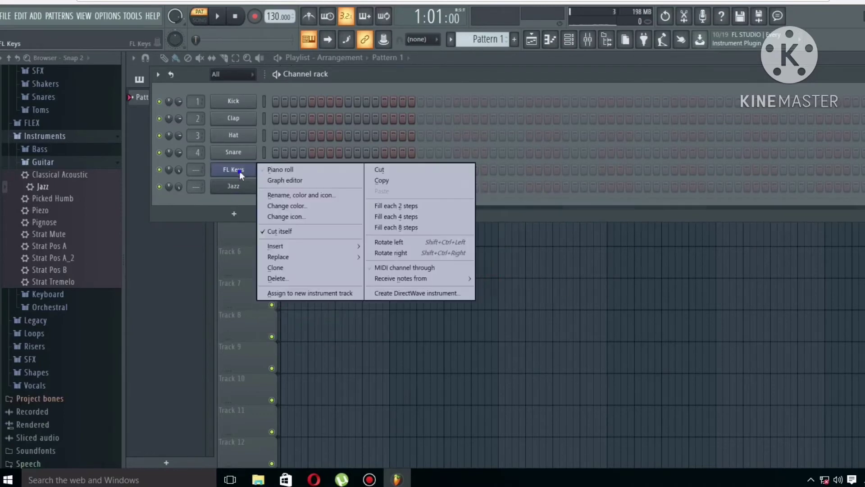
left_click(293, 279)
left_click(505, 279)
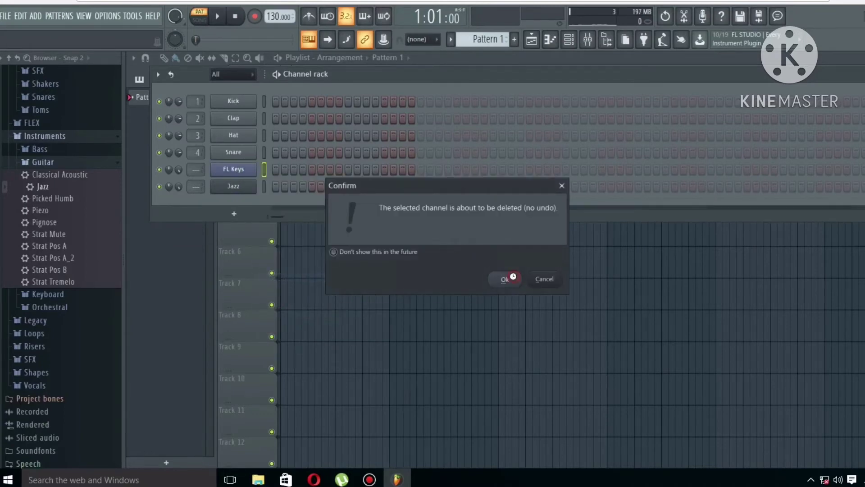
right_click(234, 170)
left_click(290, 279)
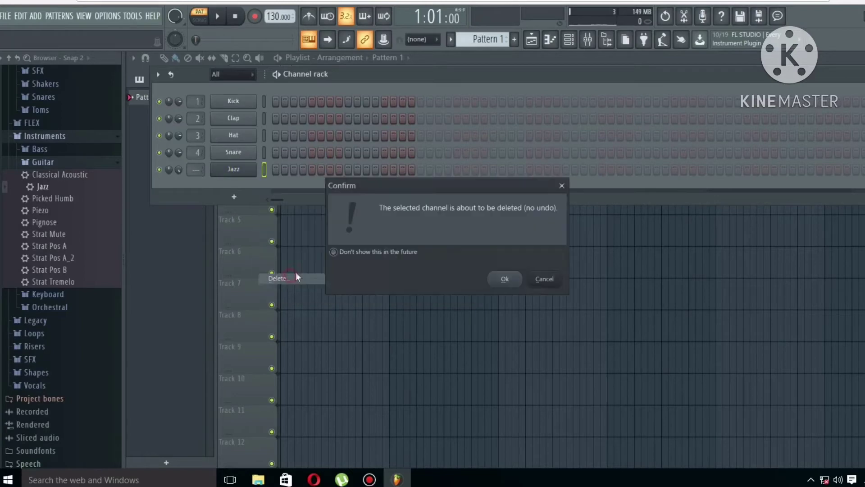
left_click(504, 280)
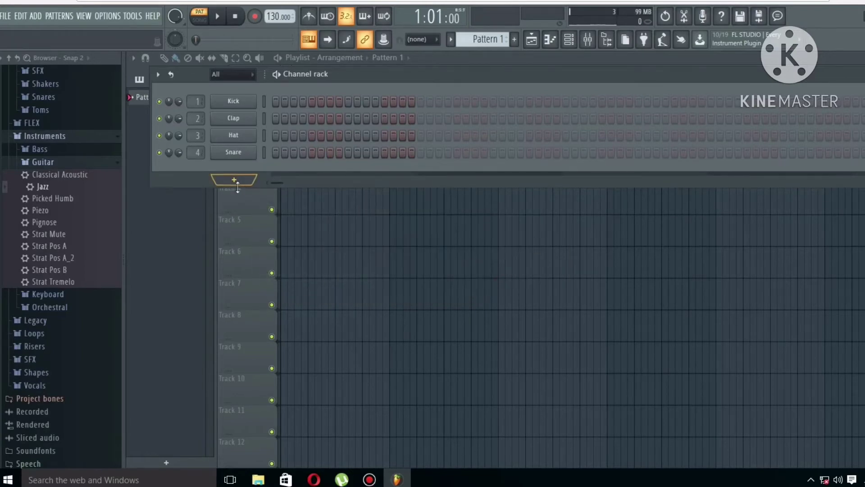
Add an Autogun channel to the rack, audition its sound and close its plugin window
left_click(234, 180)
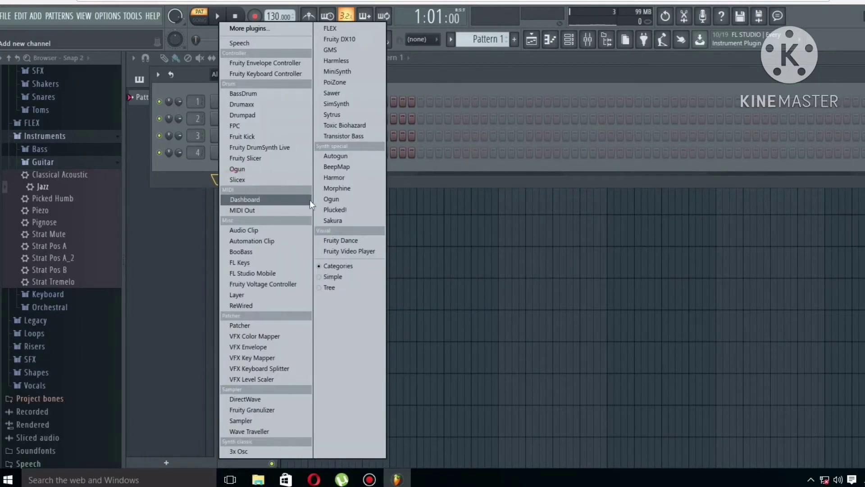
left_click(339, 155)
key("n")
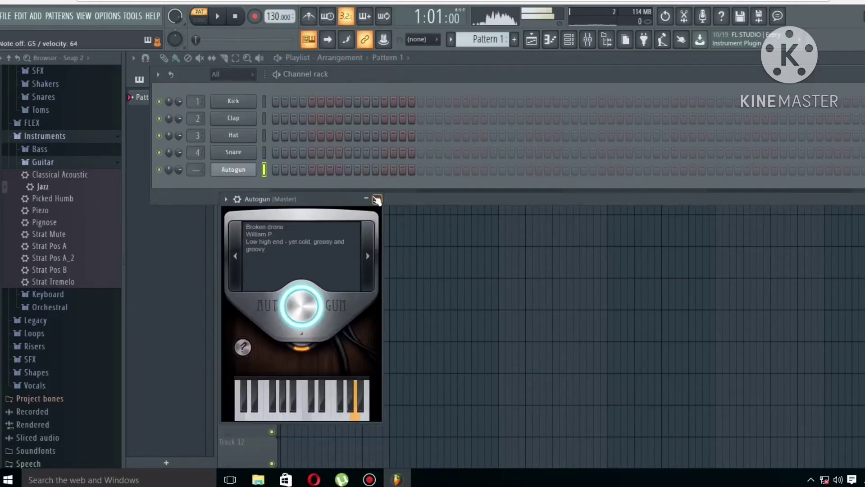
left_click(377, 200)
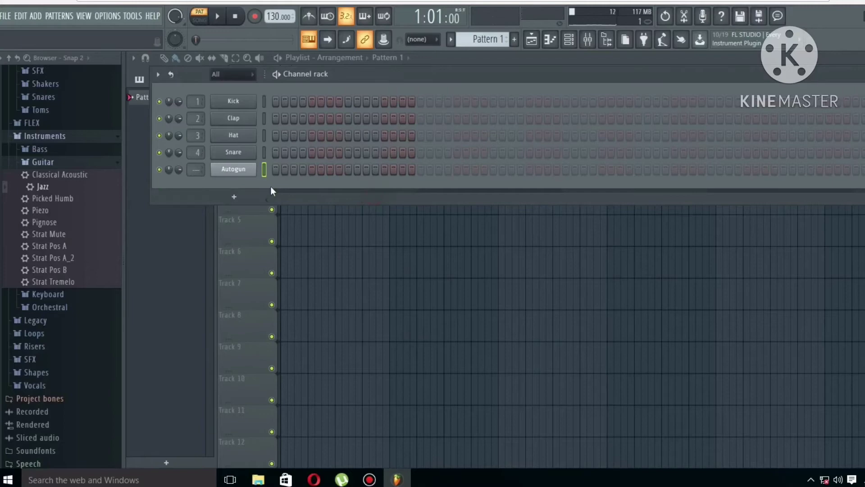
Add a FLEX channel to the rack below Autogun
left_click(230, 192)
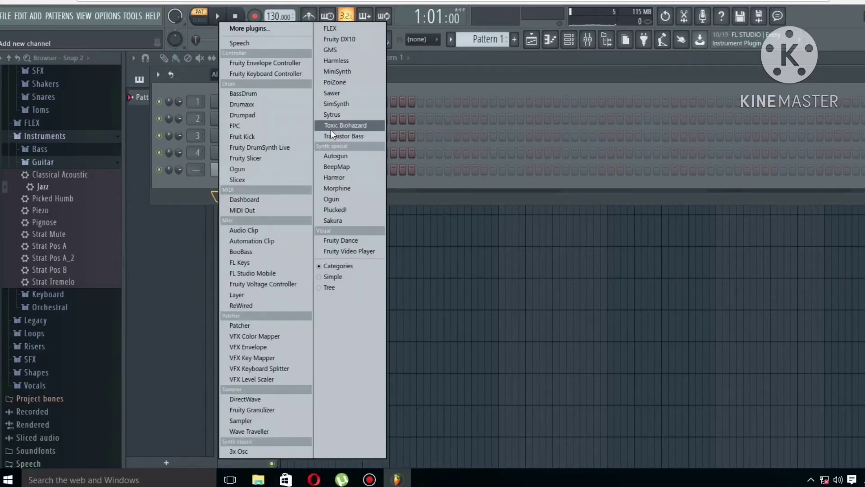
left_click(334, 26)
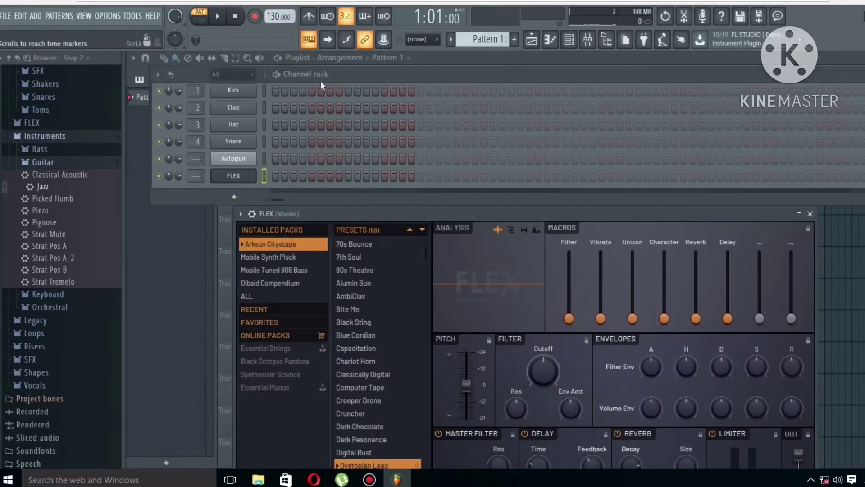
Load the Capacitation preset from the list of all FLEX packs and close the FLEX window
left_click(274, 295)
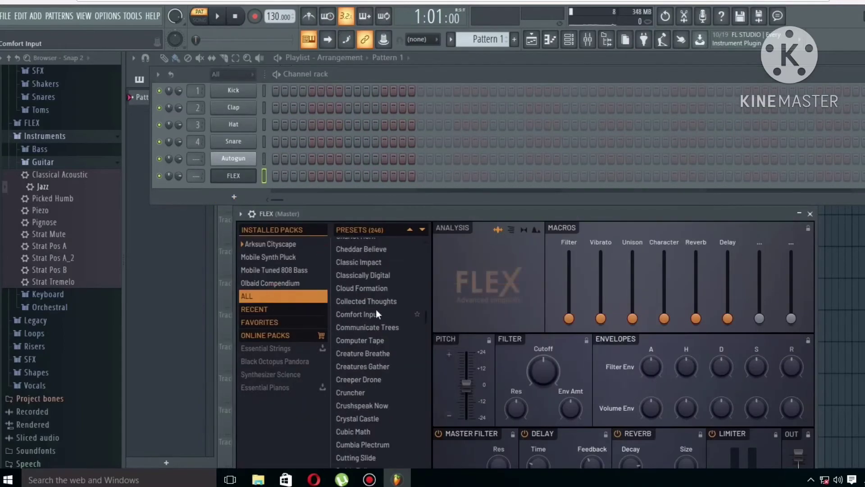
scroll(377, 309, "up", 5)
scroll(376, 309, "down", 1)
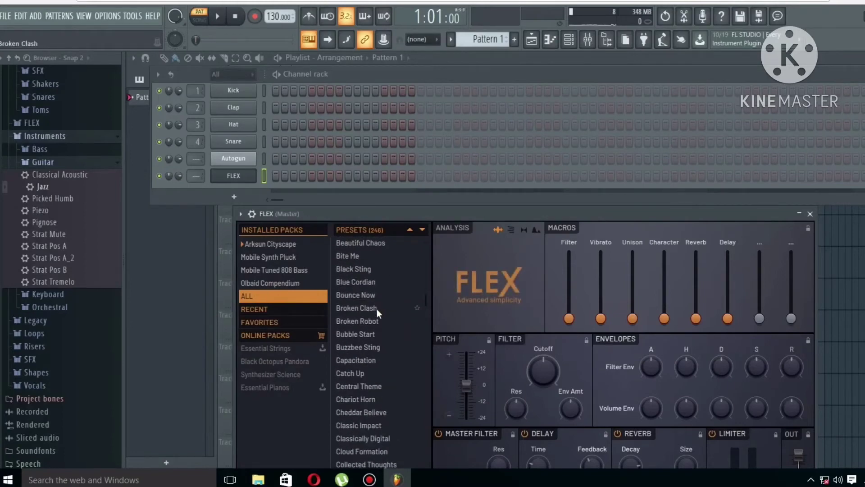
left_click(363, 361)
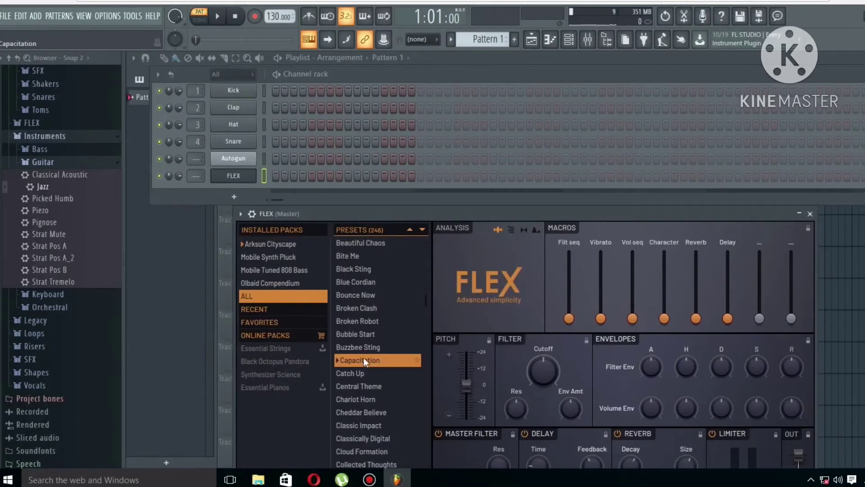
left_click(810, 214)
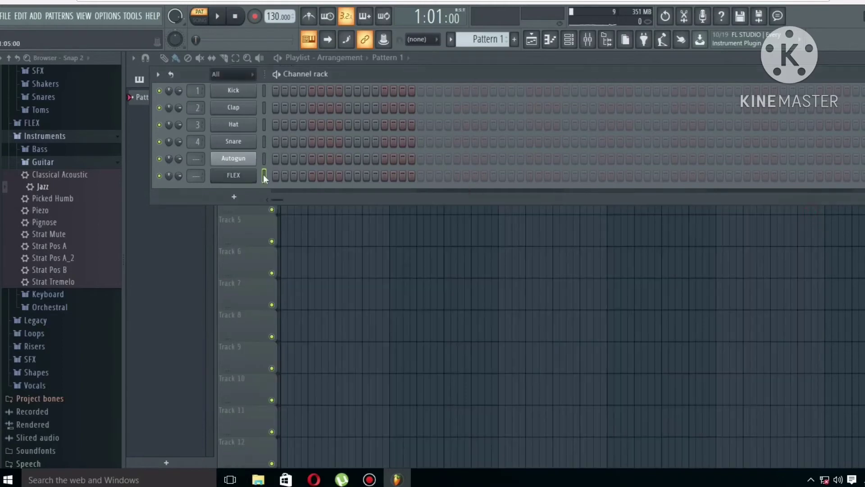
Reopen the Autogun instrument, audition its sound and close its window
left_click(242, 162)
left_click(242, 162)
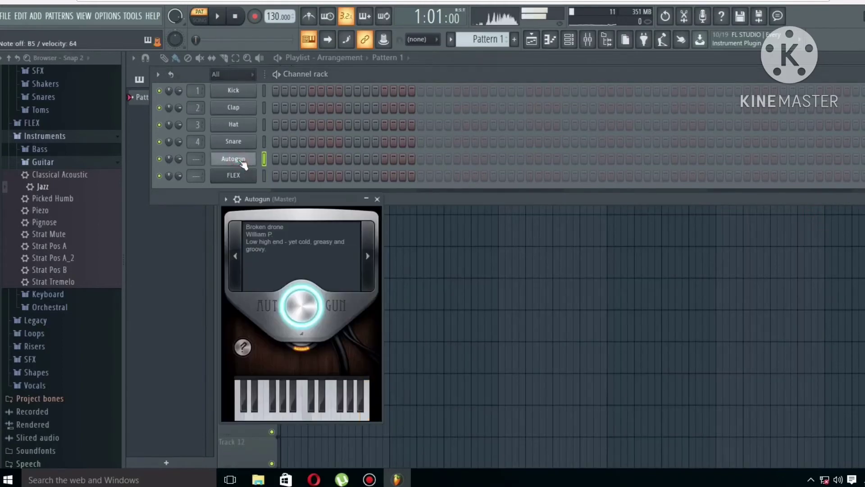
left_click(239, 160)
left_click(237, 151)
left_click(237, 150)
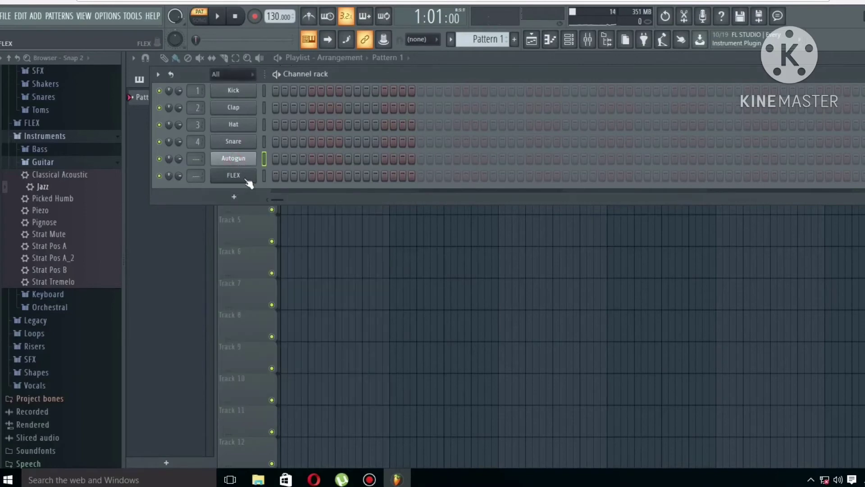
Add a GMS channel below FLEX and set its first waveshape to Sine and its second to Saw
left_click(236, 197)
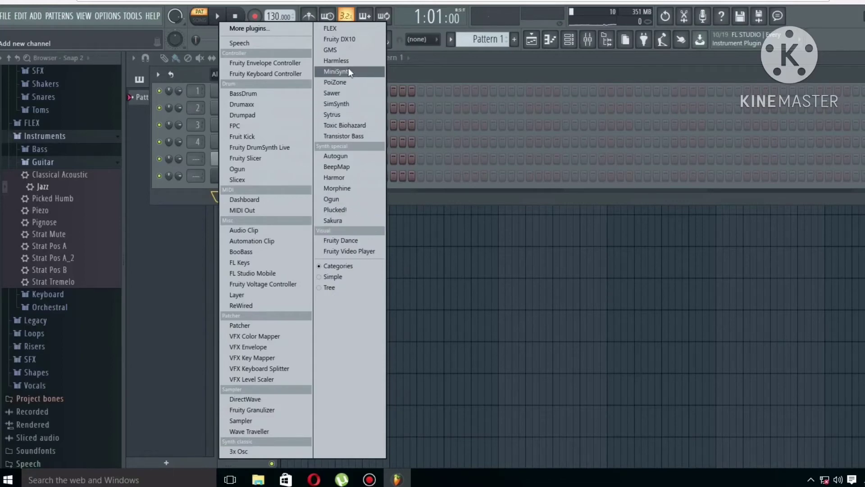
left_click(343, 50)
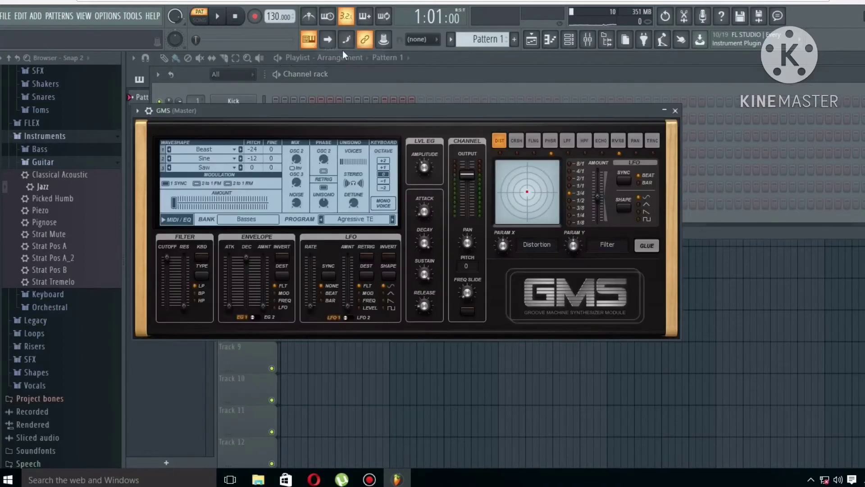
left_click(212, 149)
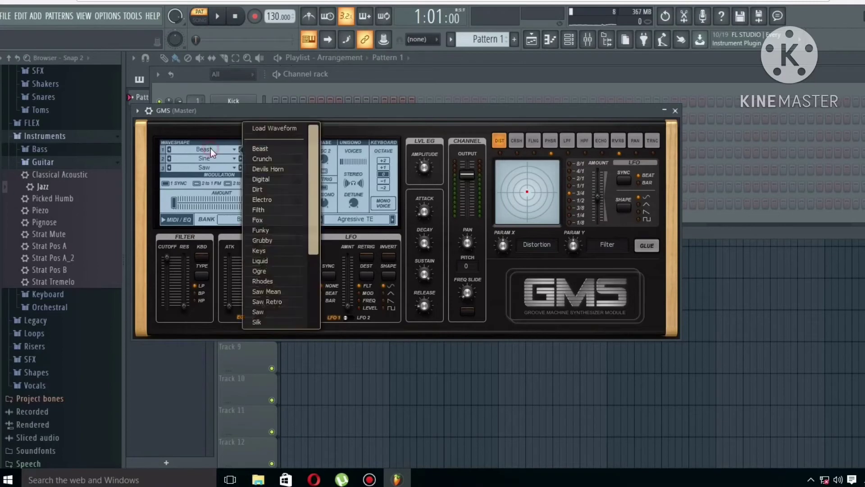
scroll(276, 302, "down", 1)
left_click(273, 309)
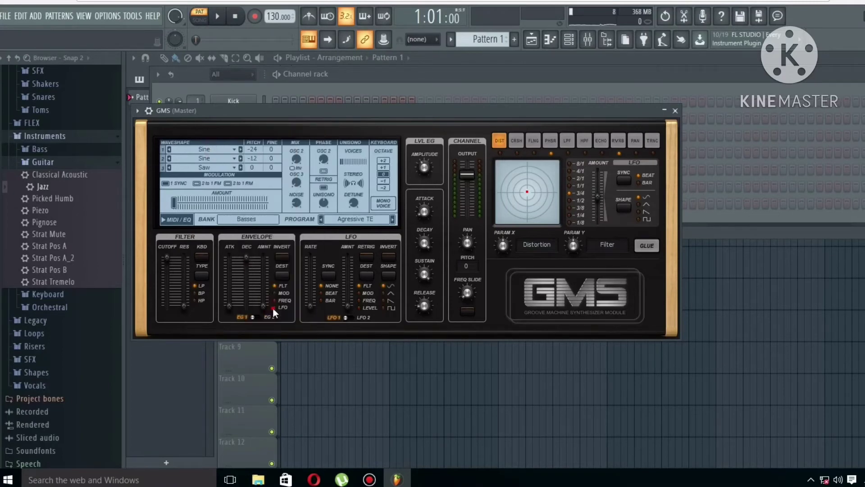
left_click(223, 156)
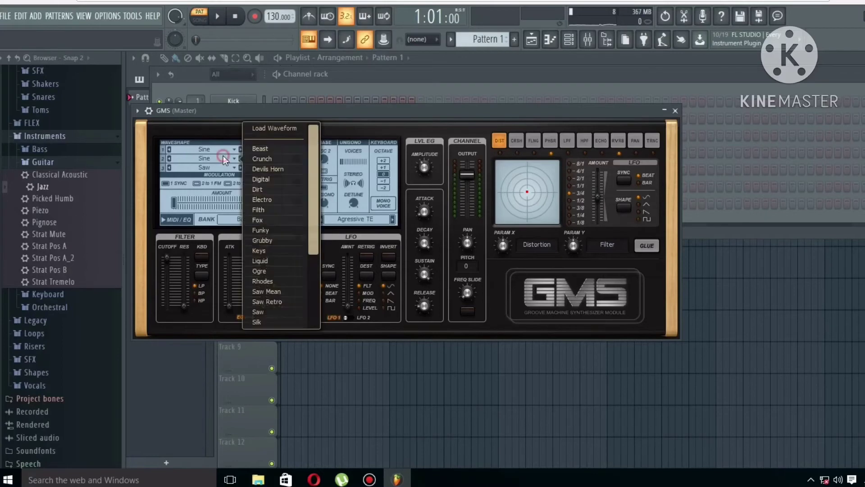
left_click(269, 312)
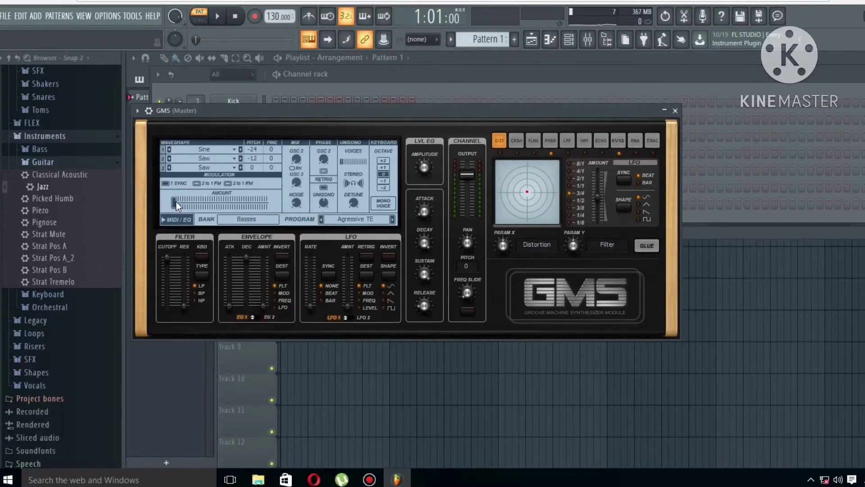
Raise the GMS modulation amount to roughly a third, play a few test notes and close the plugin window
left_click_drag(177, 202, 203, 203)
key("n")
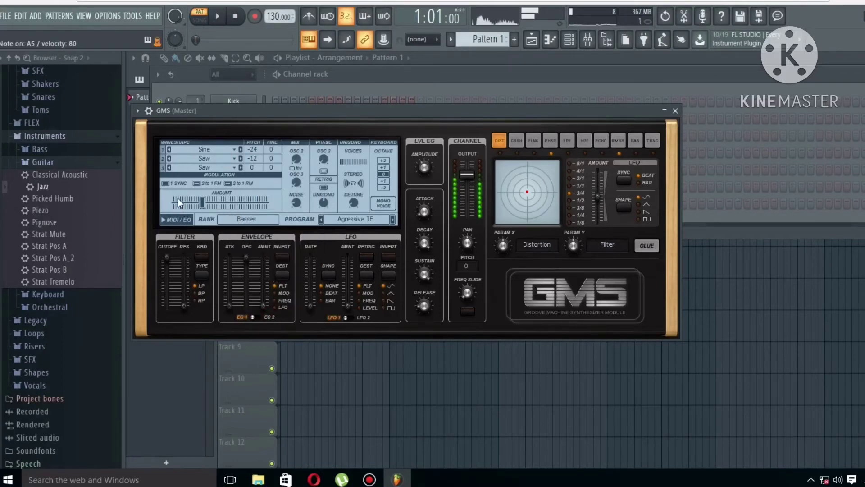
key("b")
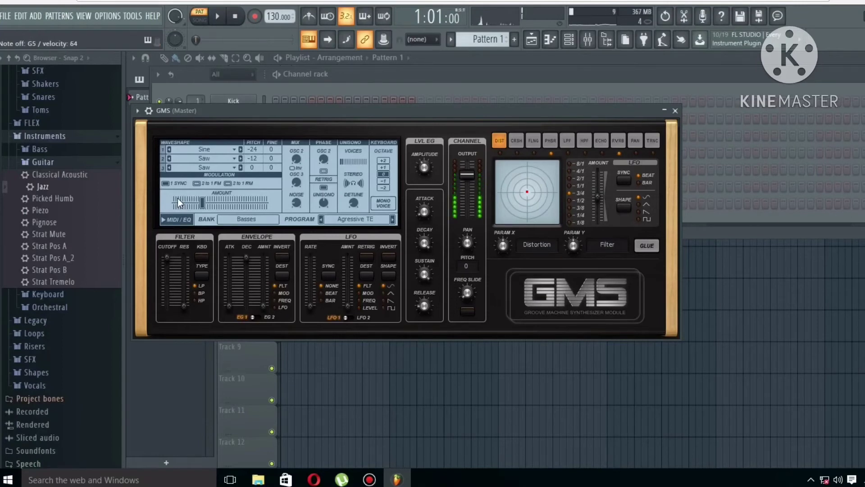
key("w")
left_click(675, 111)
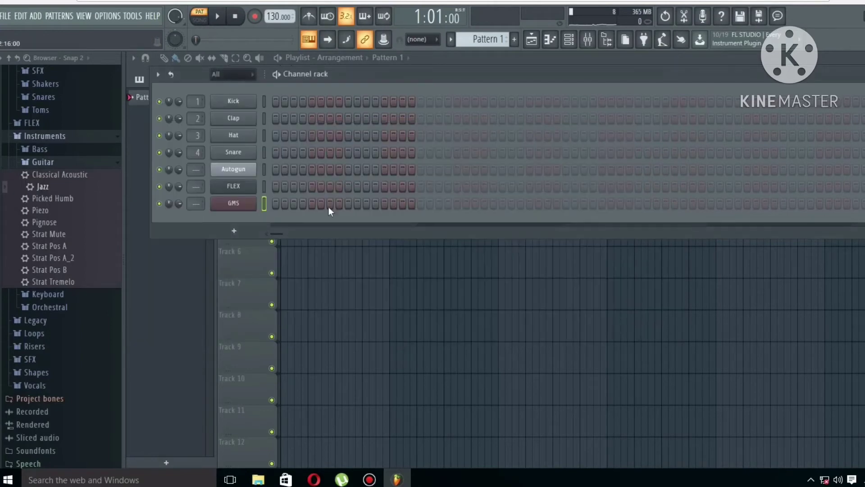
Audition the GMS, FLEX and Autogun channels individually, closing their plugin windows
left_click(236, 203)
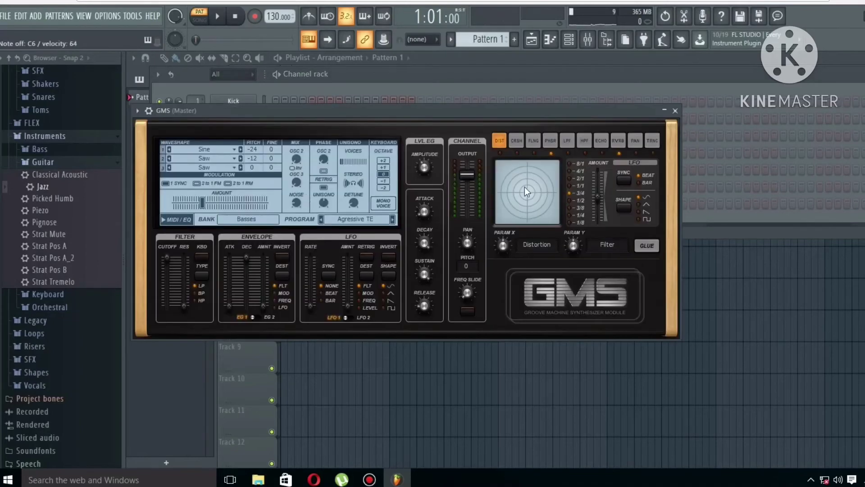
left_click(675, 111)
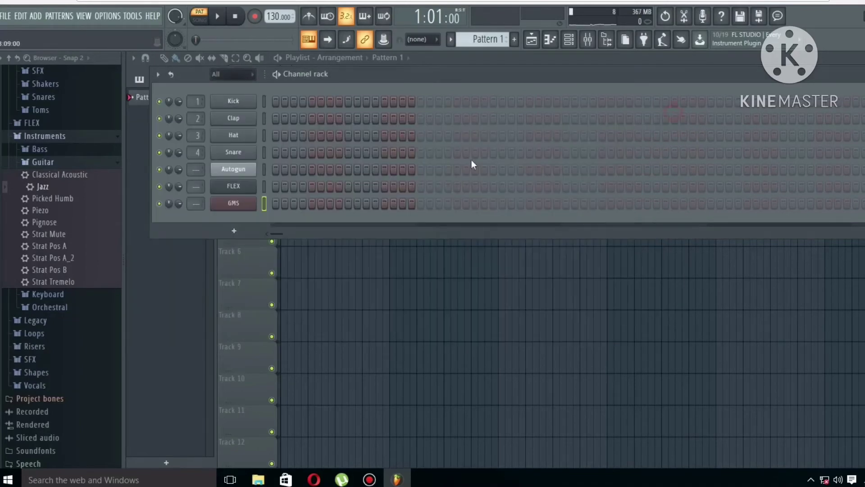
left_click(244, 187)
left_click(241, 170)
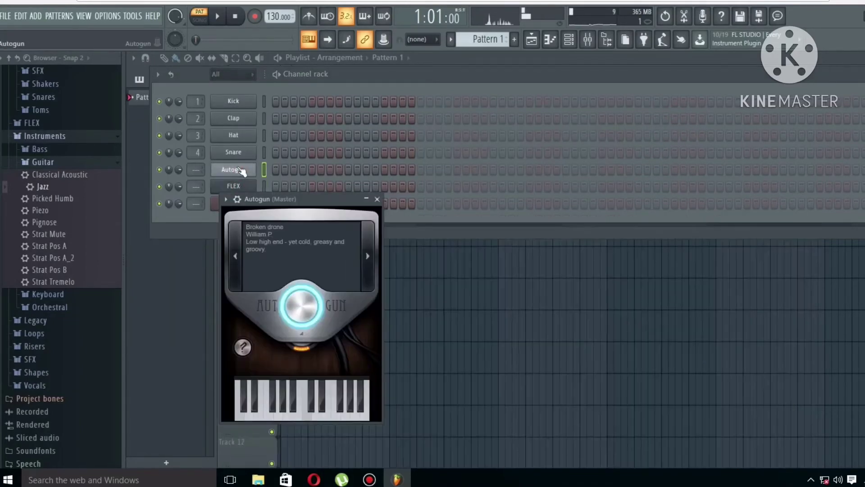
left_click(377, 198)
Add a Layer channel below GMS and open its settings
left_click(234, 231)
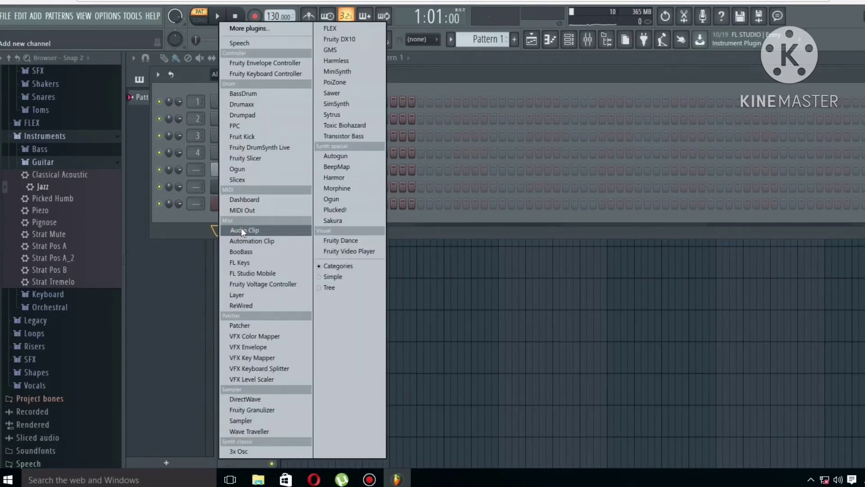
left_click(253, 294)
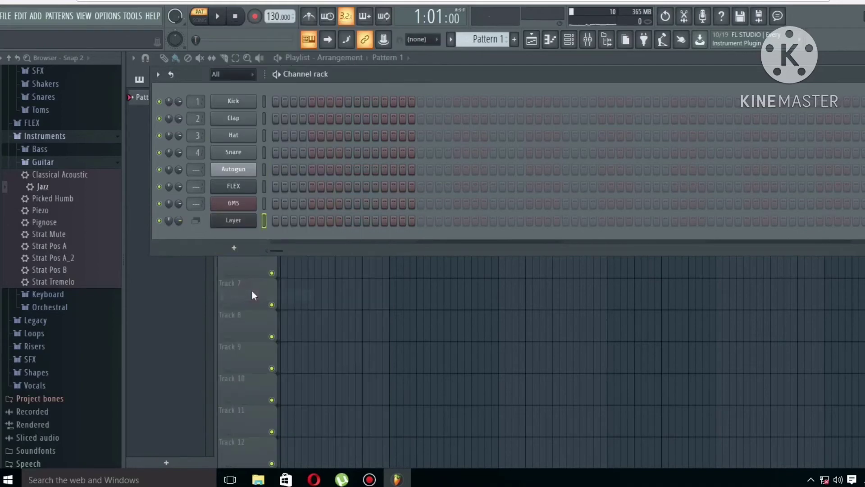
left_click(245, 221)
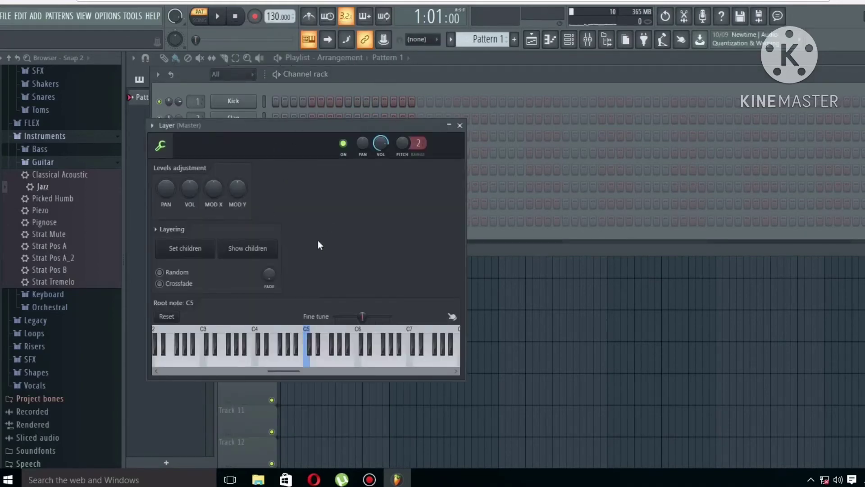
Reposition the Layer window clear of the channel names and remove the two stray steps from the Autogun row
left_click_drag(316, 119, 468, 140)
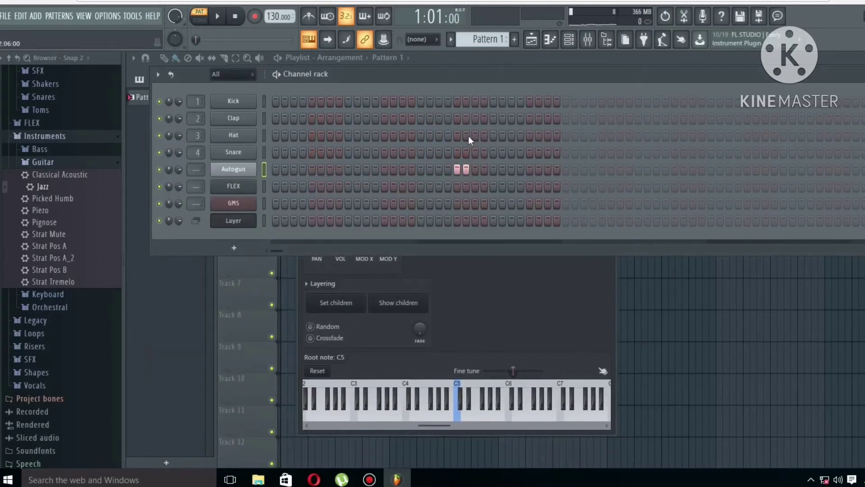
right_click(466, 170)
right_click(457, 170)
left_click(502, 306)
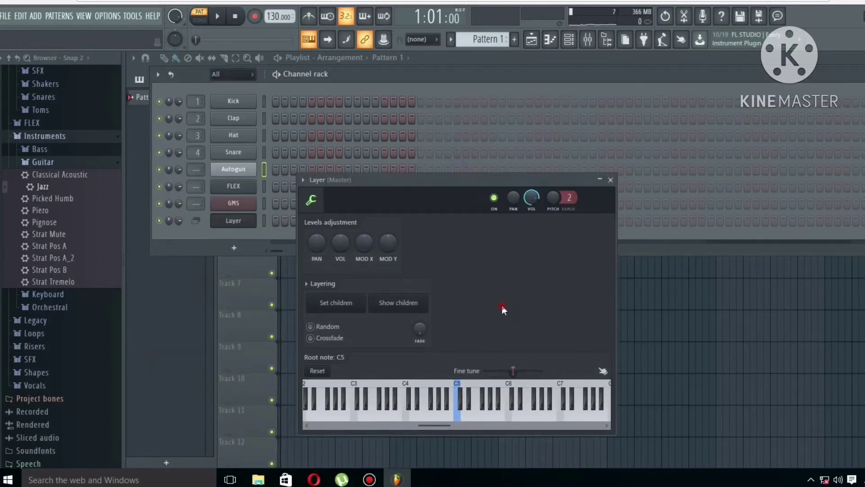
left_click_drag(330, 193, 361, 147)
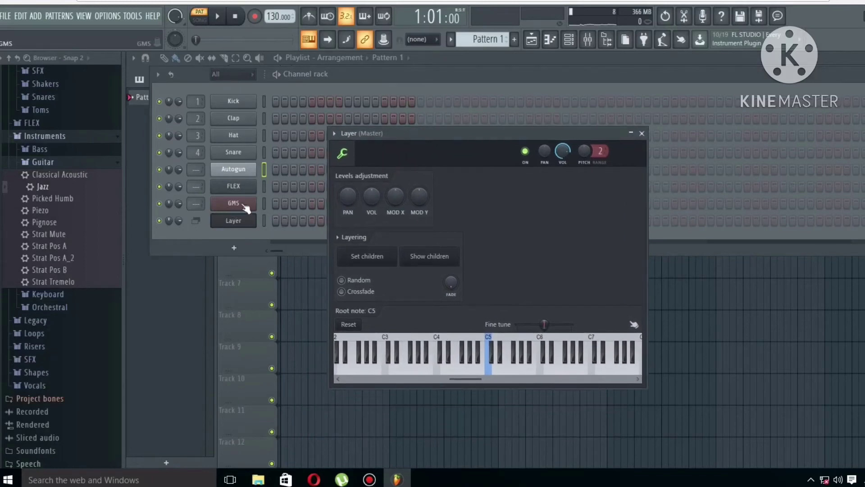
Select the Autogun, FLEX and GMS channels and set them as children of the Layer channel
left_click(266, 170)
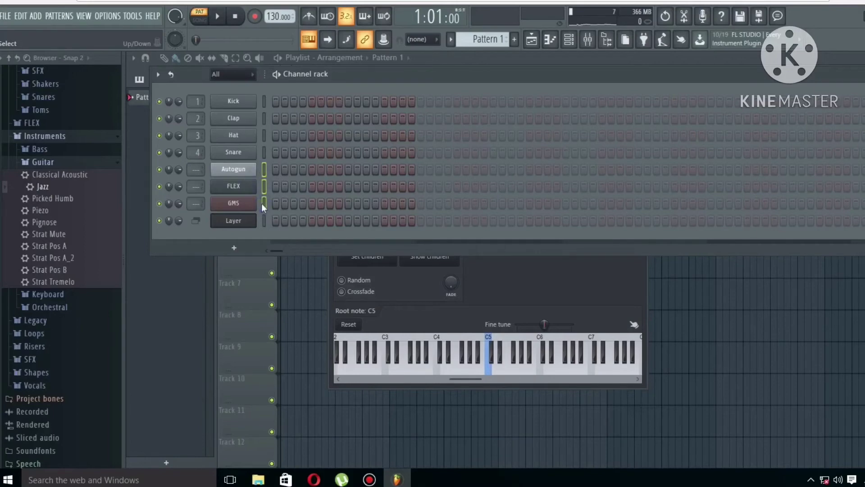
left_click(265, 220)
left_click(509, 293)
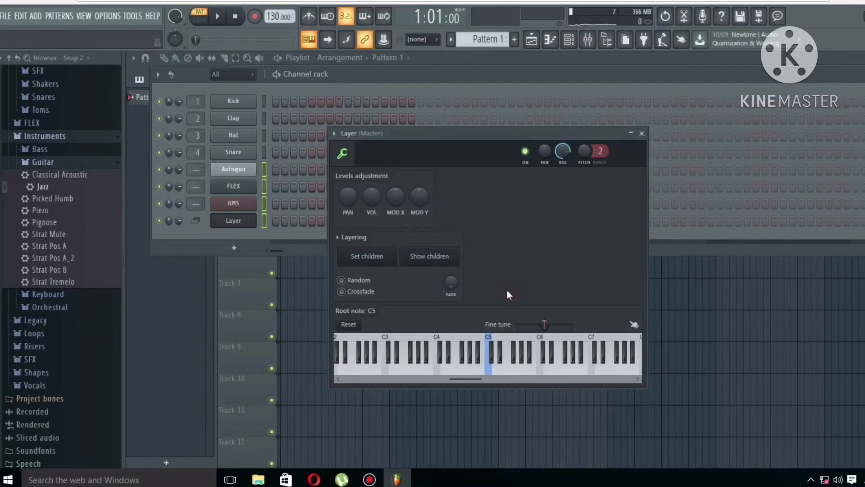
left_click(374, 259)
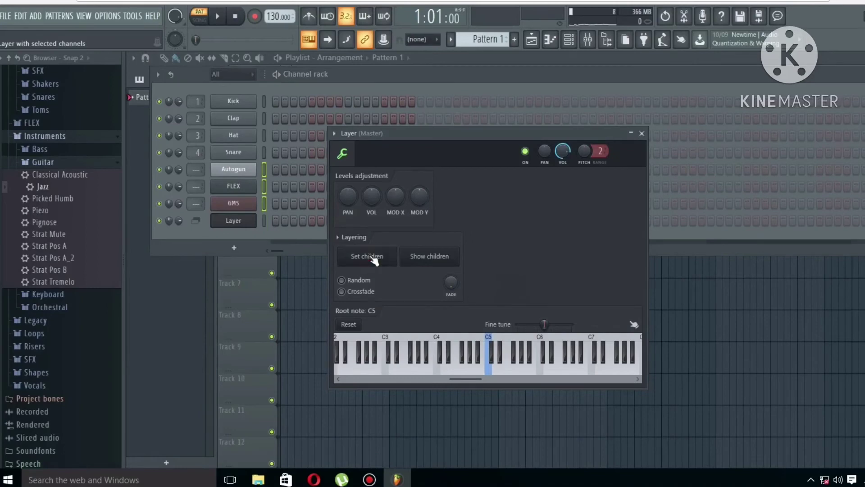
Select the Layer channel and play a series of notes to audition the combined Autogun, FLEX and GMS sound
left_click(246, 222)
left_click(246, 222)
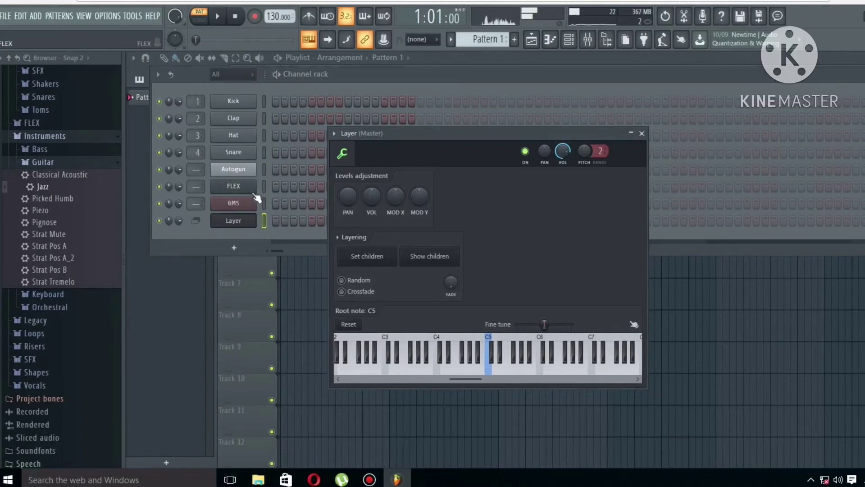
key("q")
key("e")
key("t")
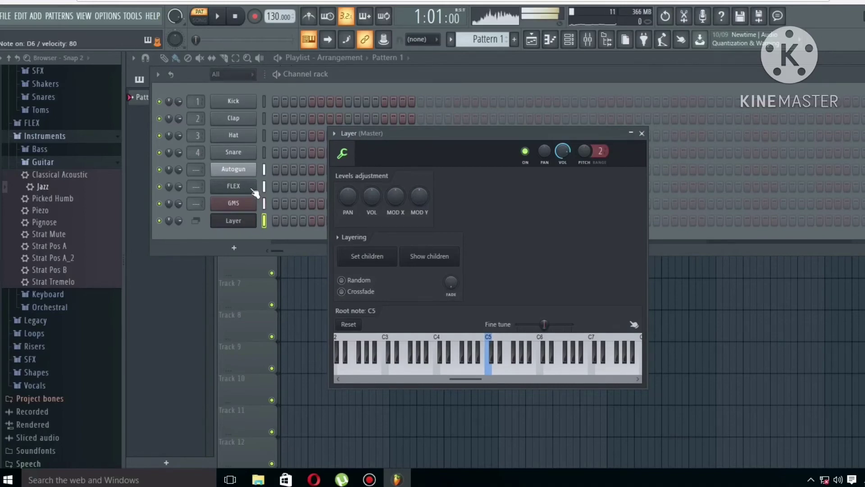
key("t")
key("y")
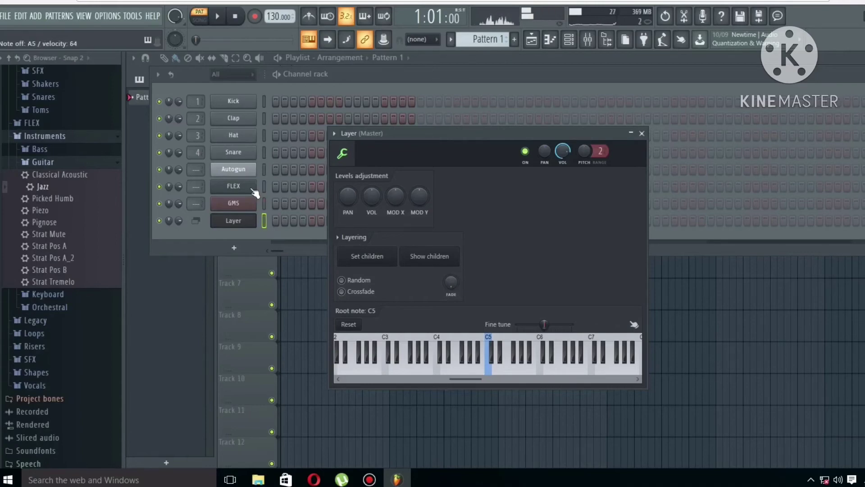
key("y")
key("t")
key("y")
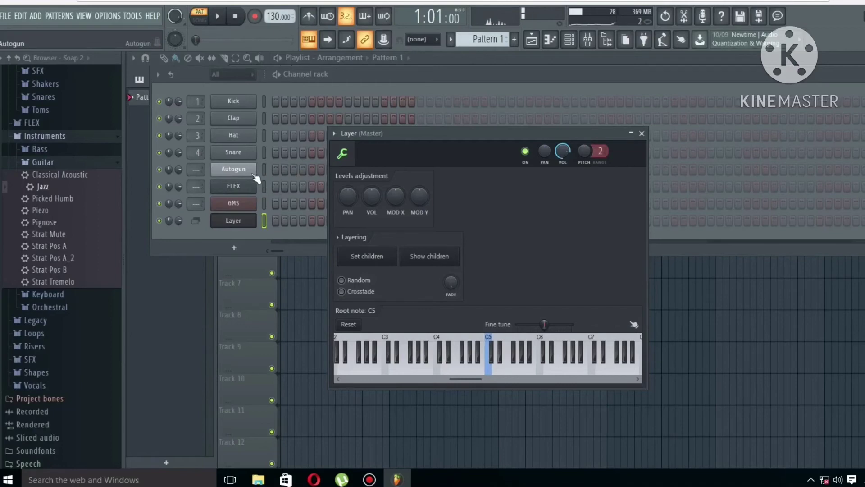
key("y")
key("5")
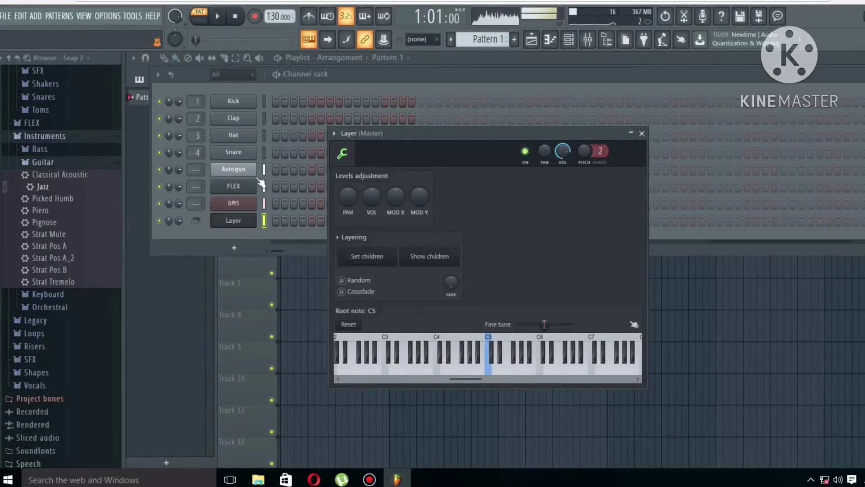
key("5")
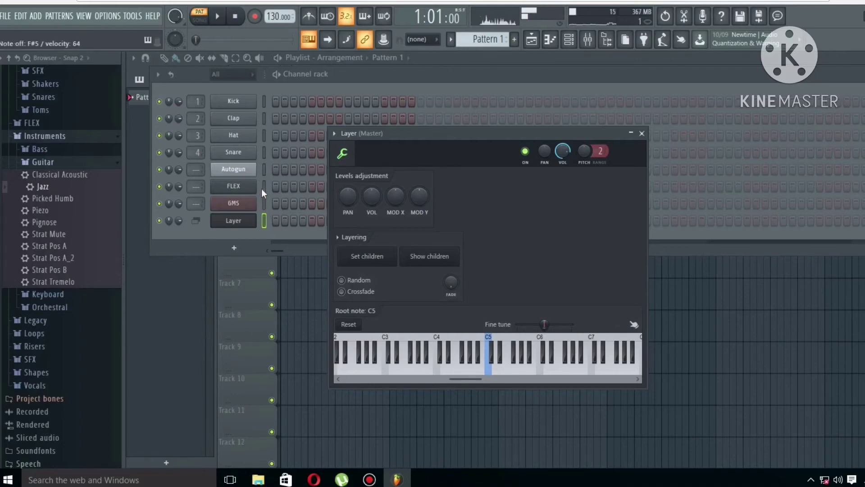
key("o")
key("w")
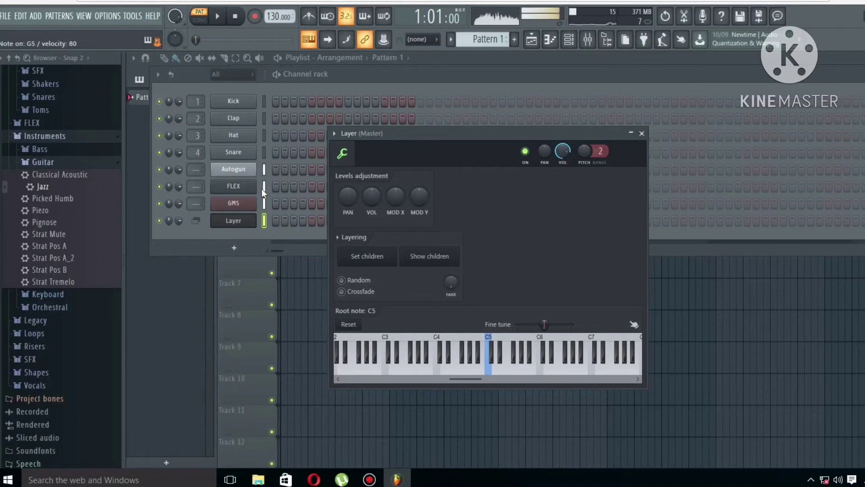
key("n")
key("n")
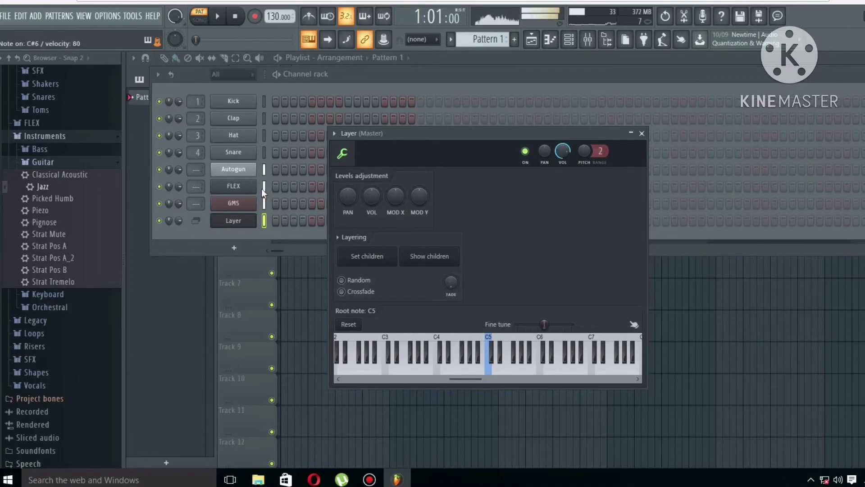
Play a few more notes through the Layer channel to audition the Autogun, FLEX and GMS combination
key("n")
key("w")
key("n")
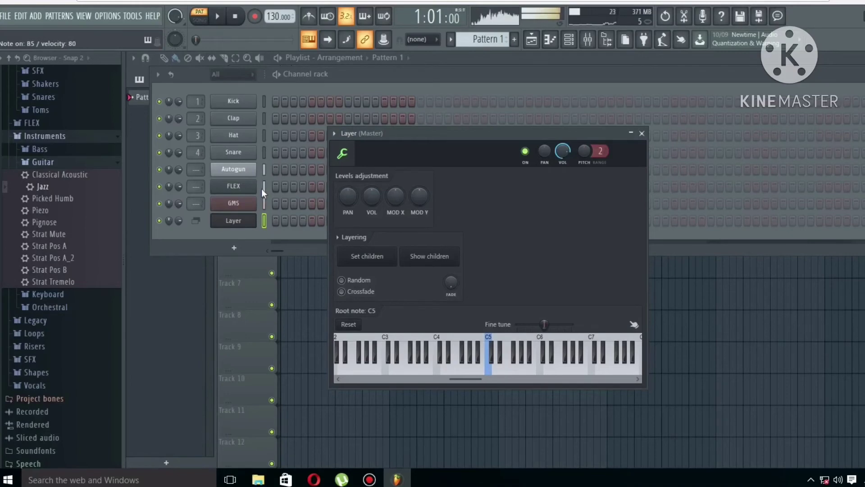
key("2")
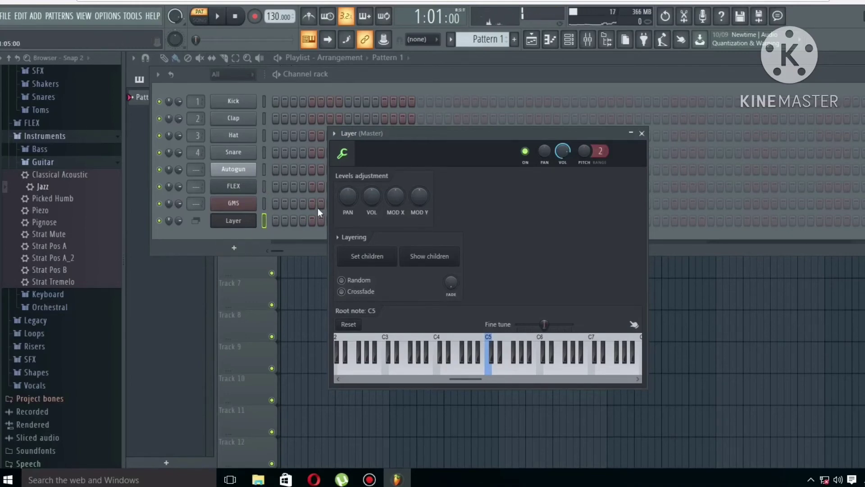
Add a SimSynth channel, load its BassDeepSaw preset, and close the plugin window
left_click(235, 249)
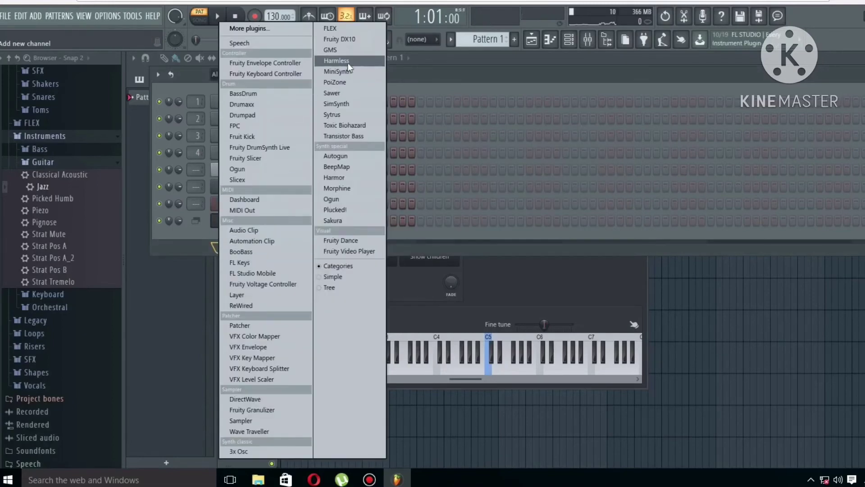
left_click(351, 105)
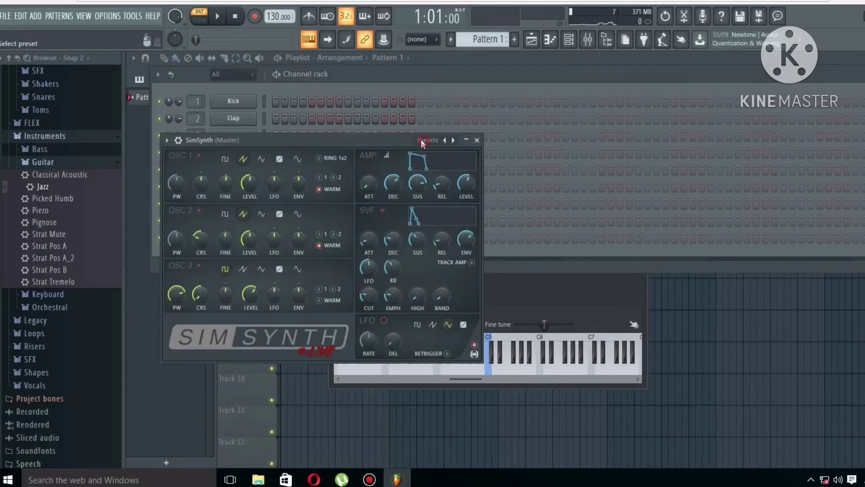
left_click(419, 139)
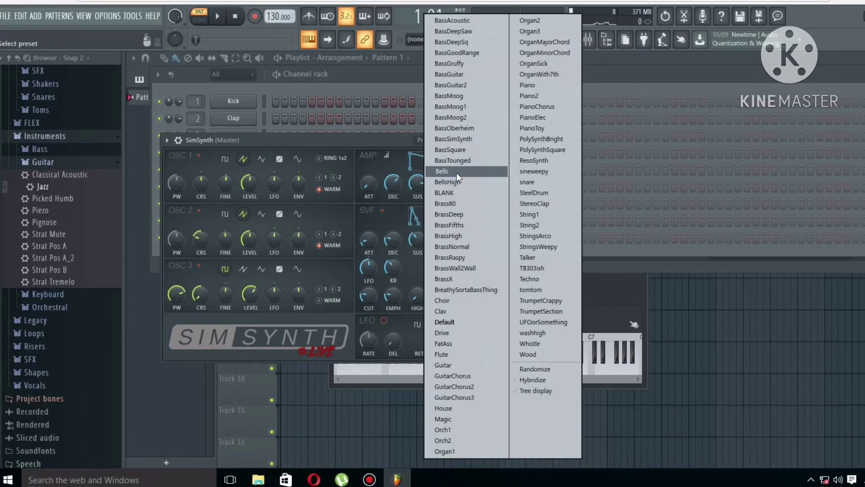
left_click(467, 33)
left_click(477, 139)
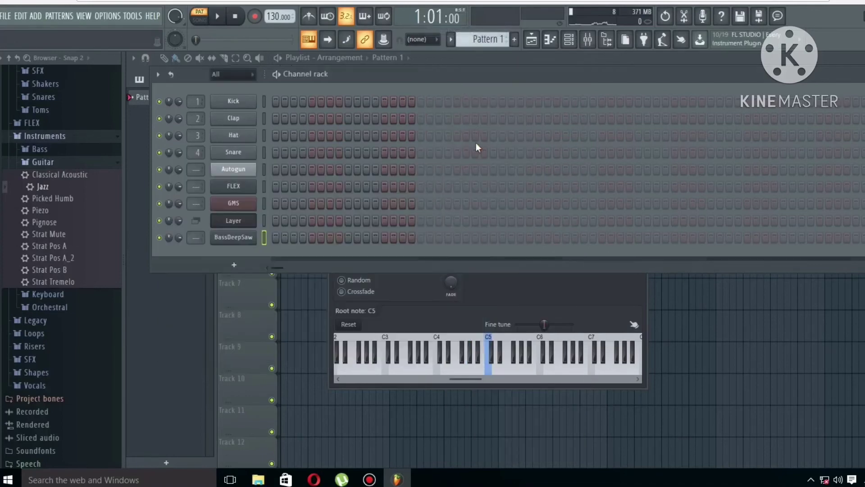
key("q")
Set the Autogun, FLEX, GMS and BassDeepSaw channels as children of the Layer channel
left_click(233, 220)
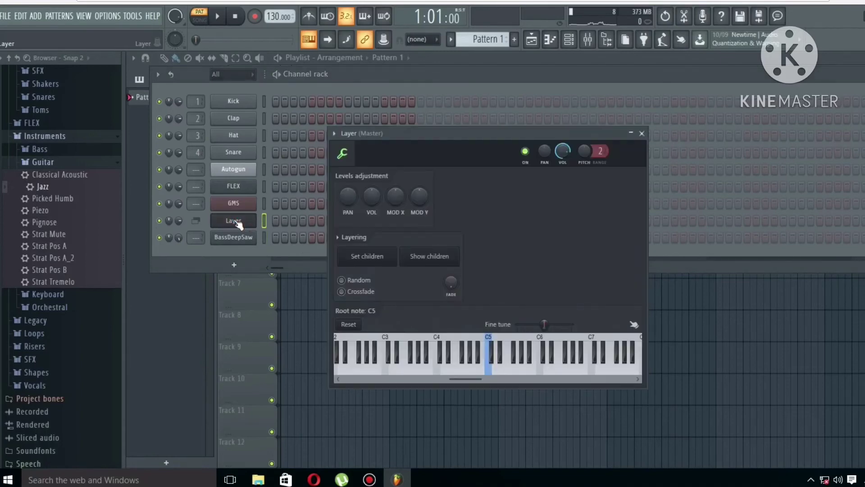
left_click(264, 171)
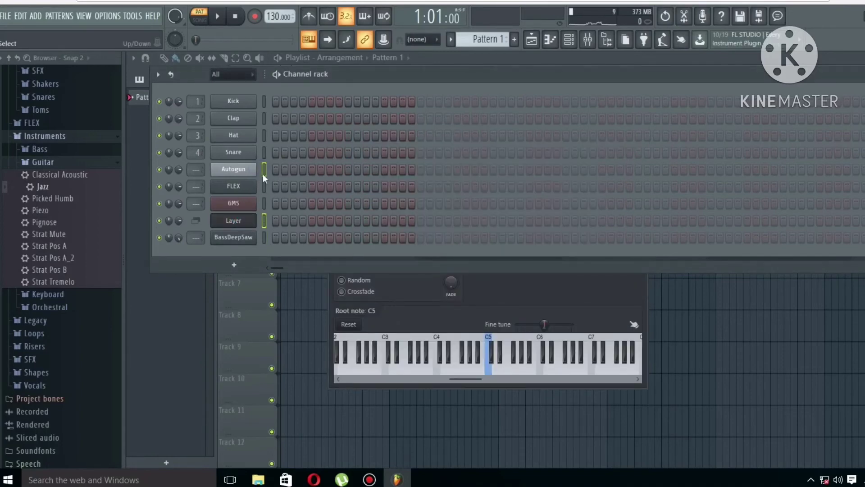
right_click(262, 205)
right_click(264, 238)
left_click(505, 290)
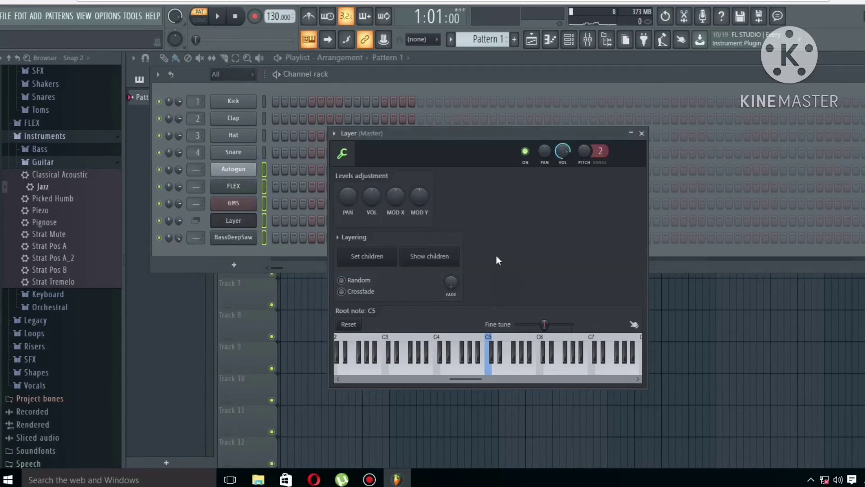
left_click(373, 261)
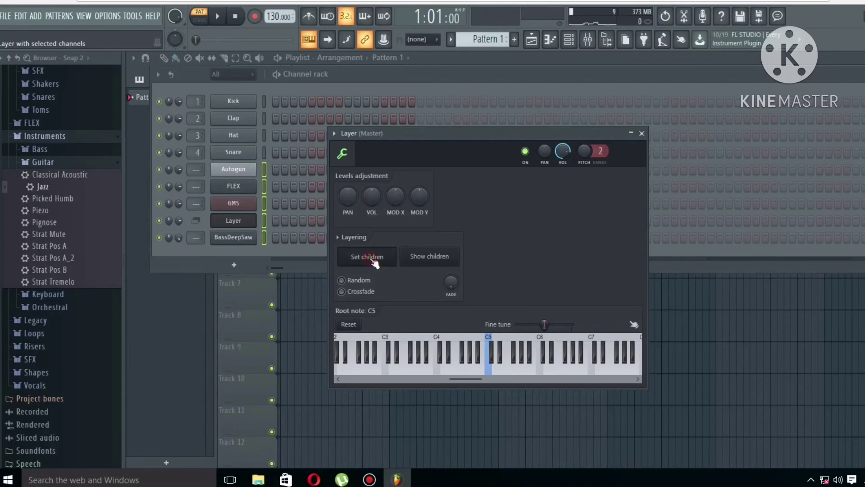
Select the Layer channel and play a series of notes to audition the four-instrument combination with BassDeepSaw
left_click(242, 220)
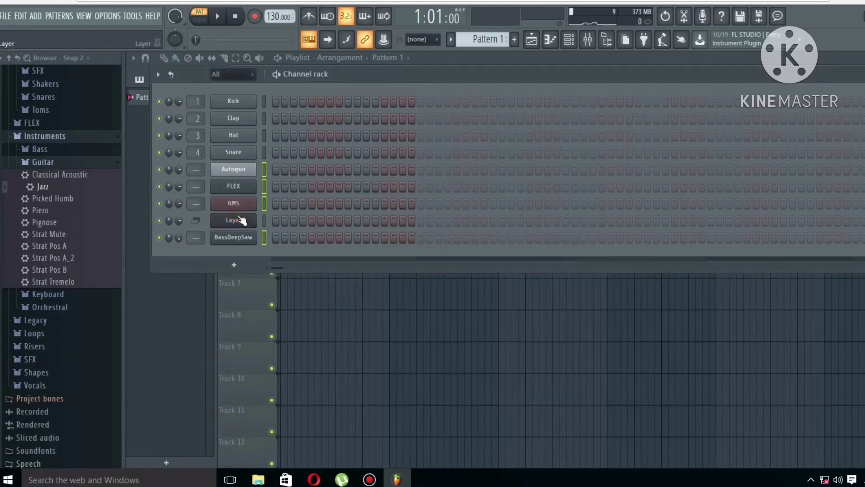
left_click(242, 221)
key("z")
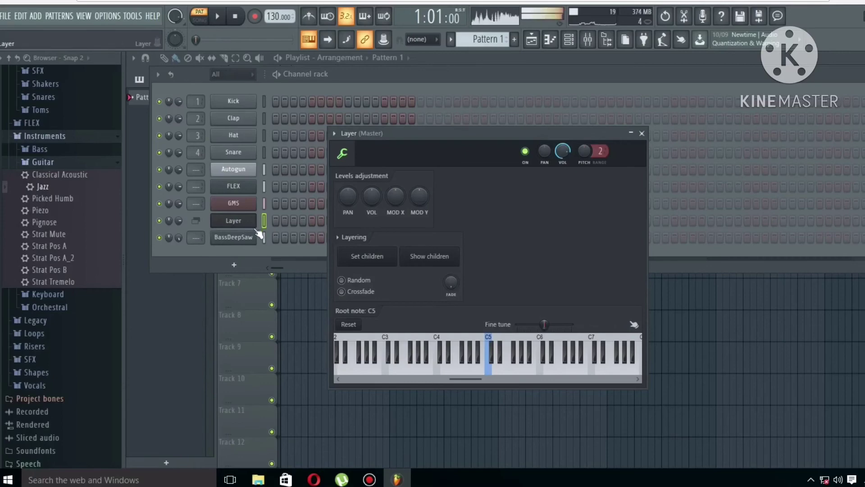
key("b")
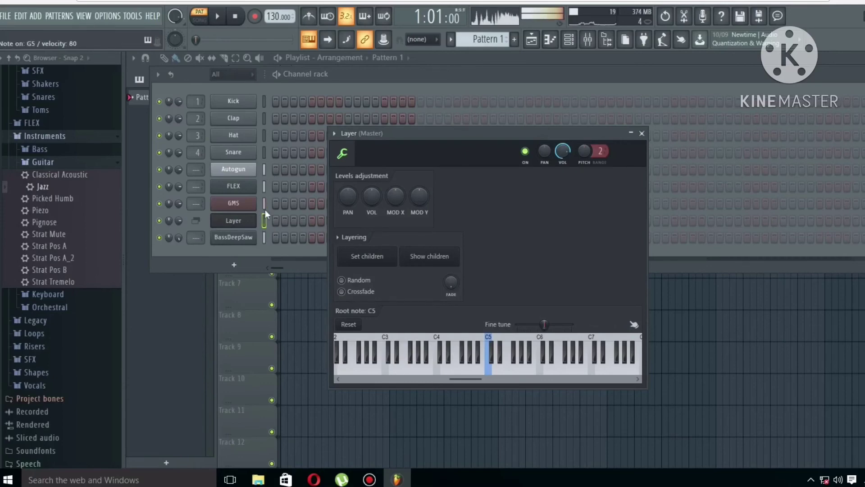
key("b")
key("w")
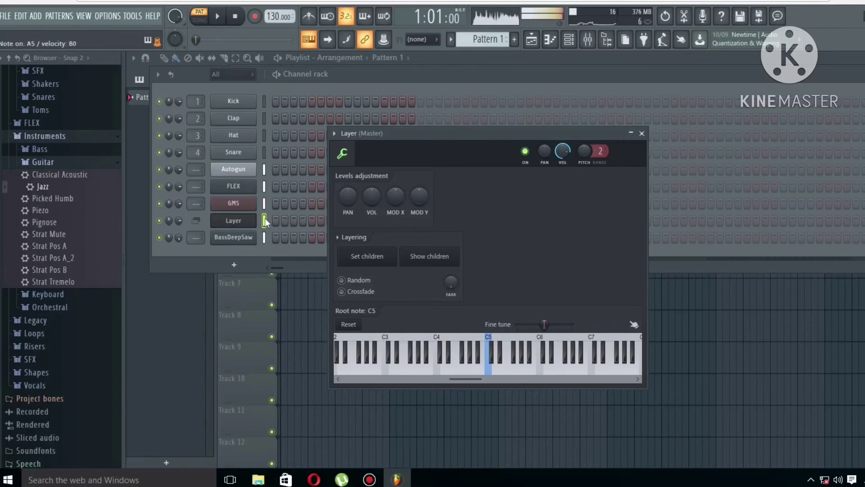
key("w")
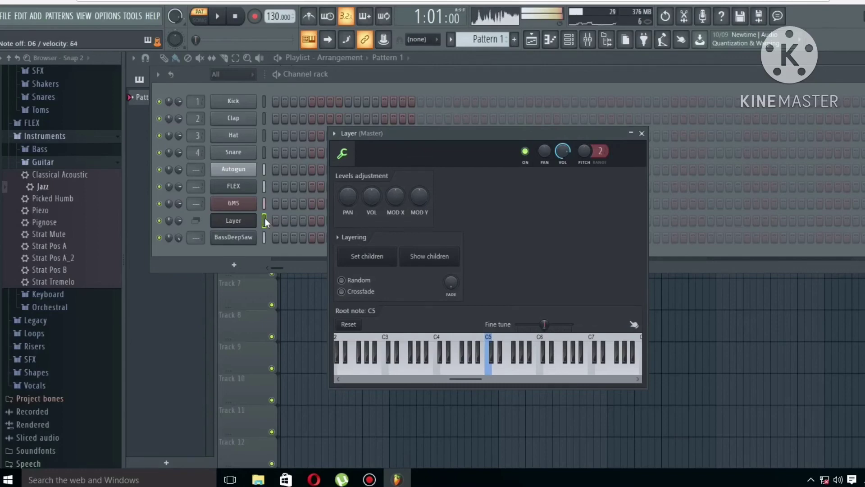
key("w")
key("w")
key("2")
key("m")
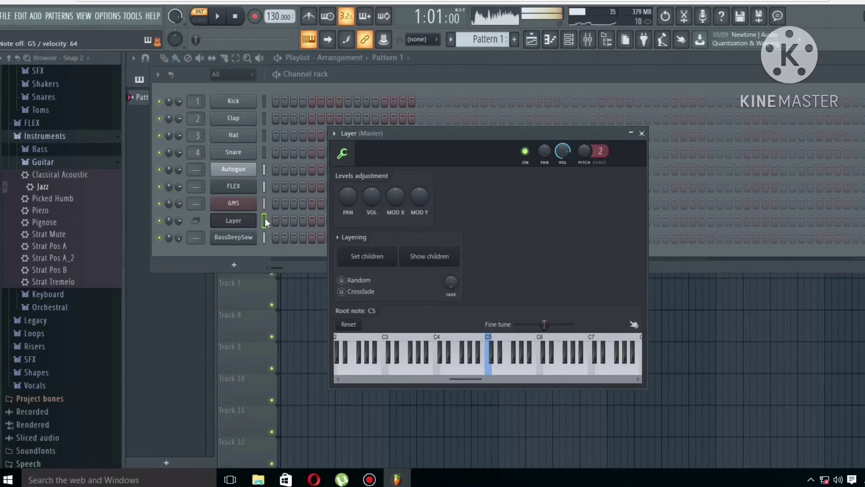
key("n")
key("g")
key("b")
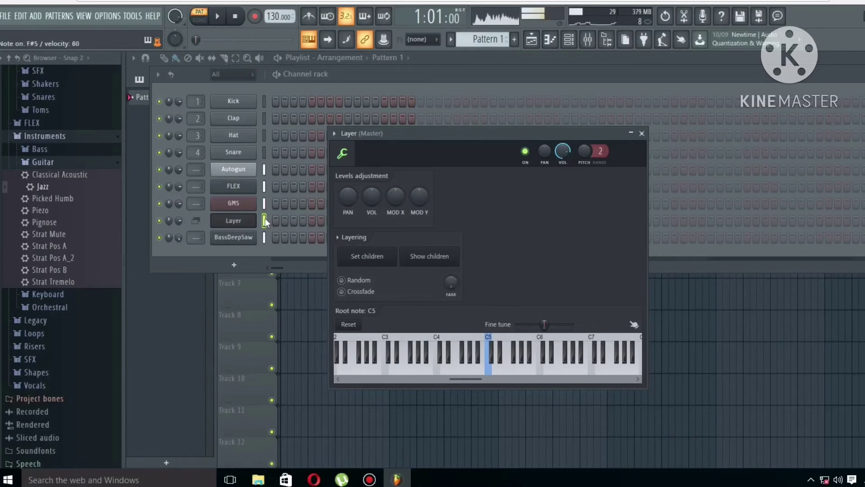
key("b")
key("b")
key("n")
key("b")
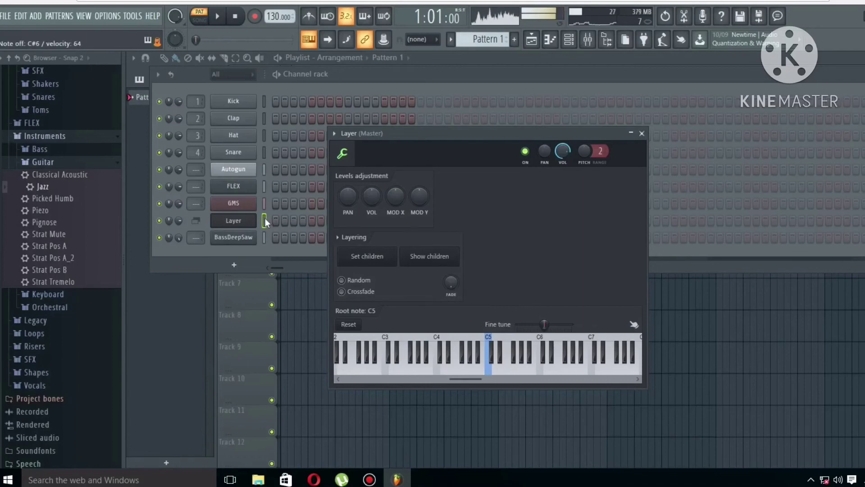
key("g")
key("b")
key("g")
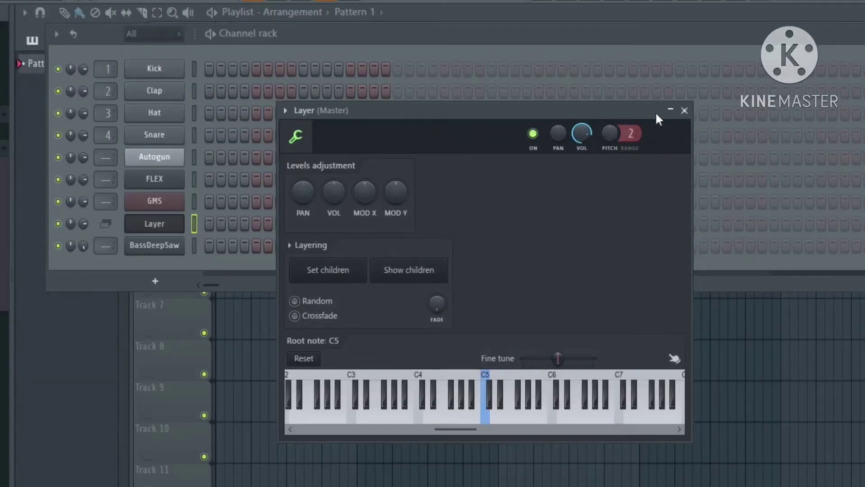
key("b")
key("b")
key("b")
key("b")
key("b")
key("b")
Review the Autogun, FLEX, GMS and BassDeepSaw plugin windows one by one, ending on the Layer settings
left_click(160, 166)
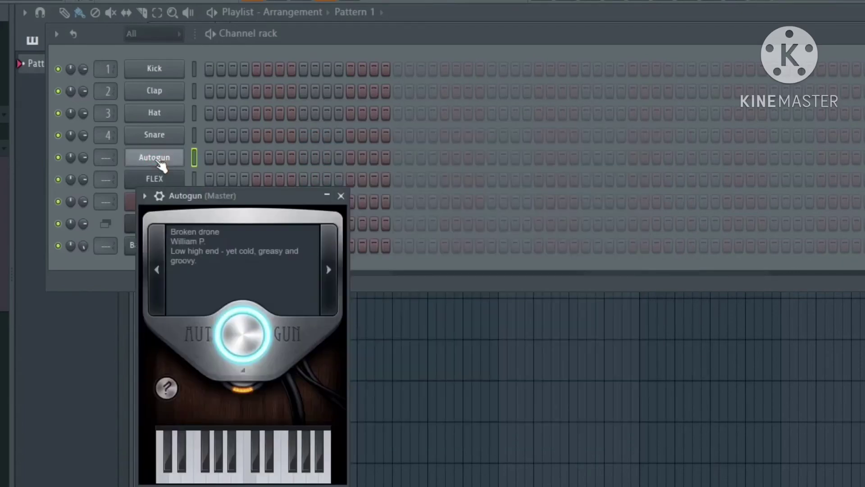
left_click(165, 180)
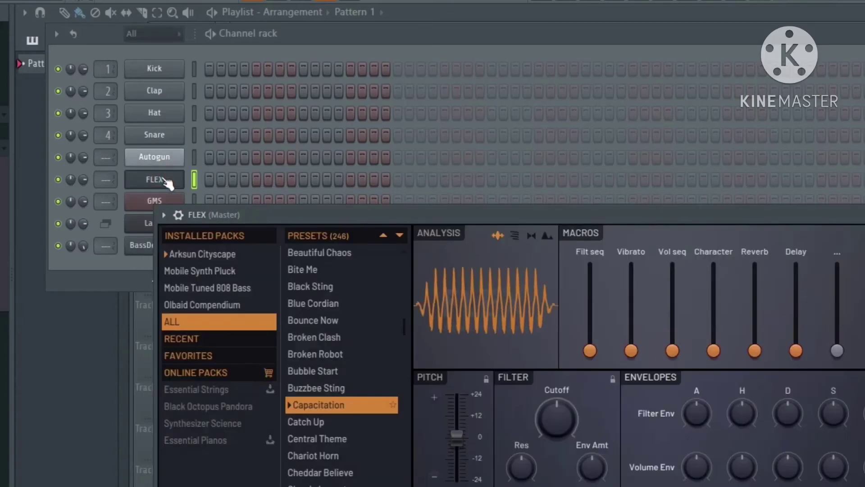
left_click(161, 201)
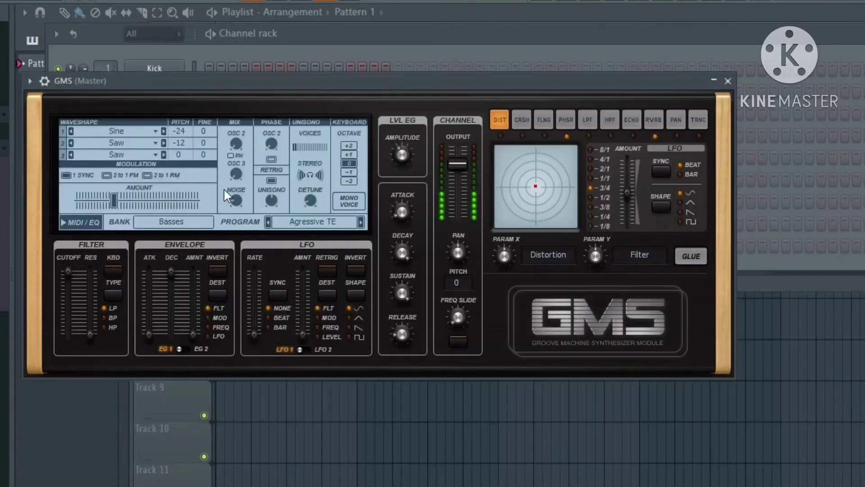
left_click(728, 81)
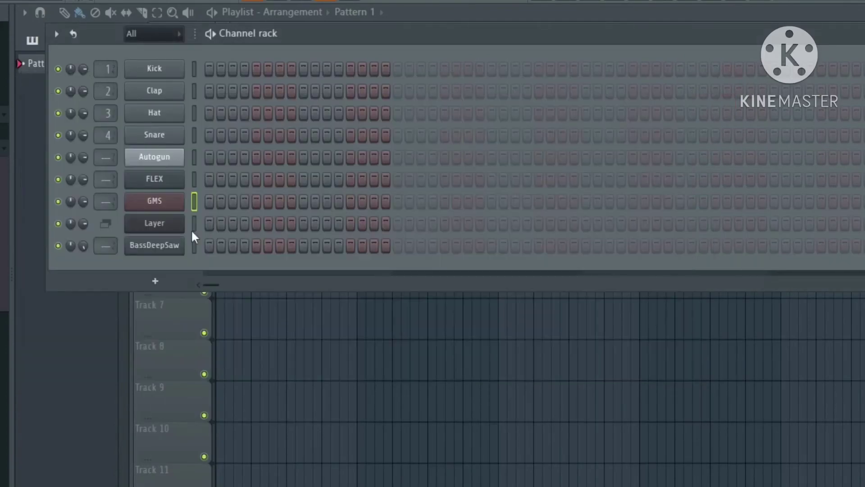
left_click(173, 245)
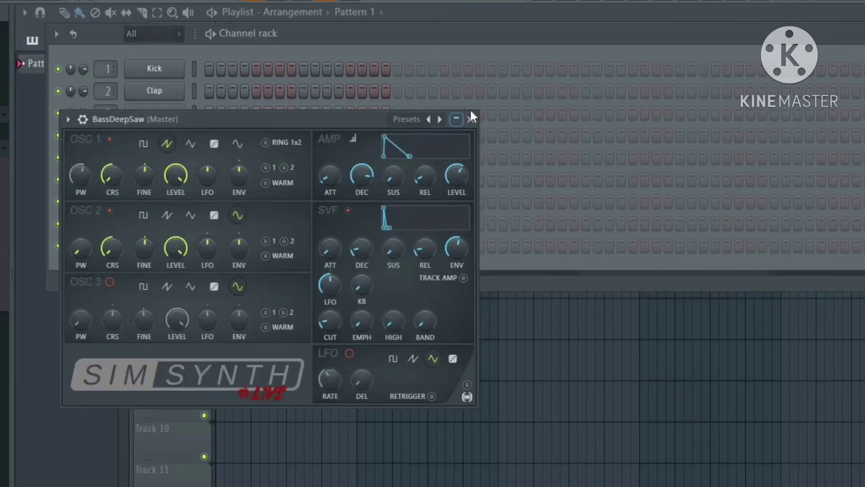
left_click(471, 118)
left_click(178, 229)
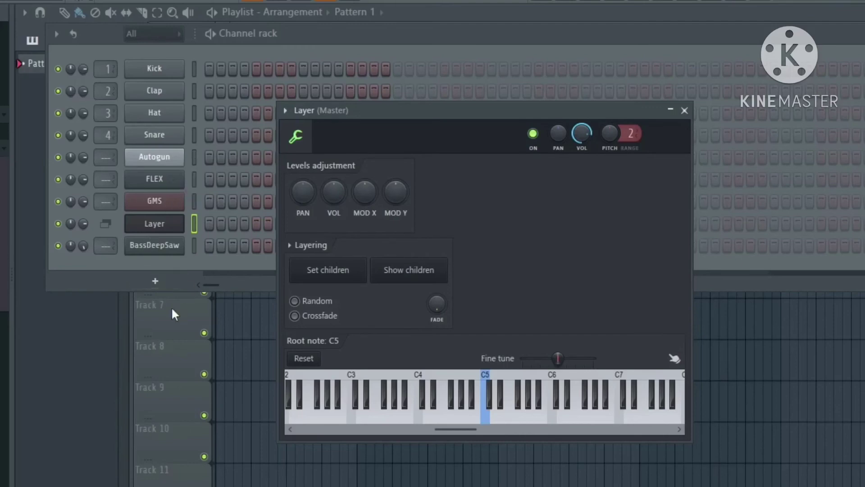
Add a Harmor channel below BassDeepSaw and close its plugin window
left_click(157, 281)
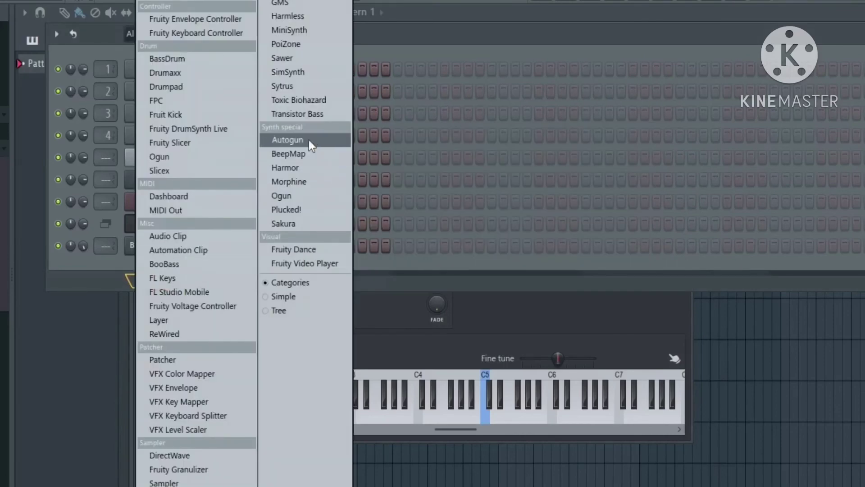
mouse_move(310, 171)
left_mouse_down()
mouse_move(316, 178)
mouse_move(310, 171)
left_mouse_up()
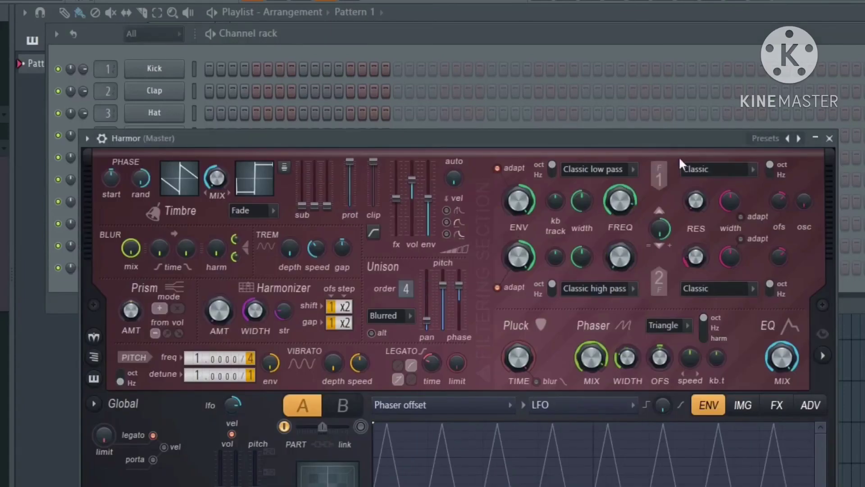
left_click(830, 138)
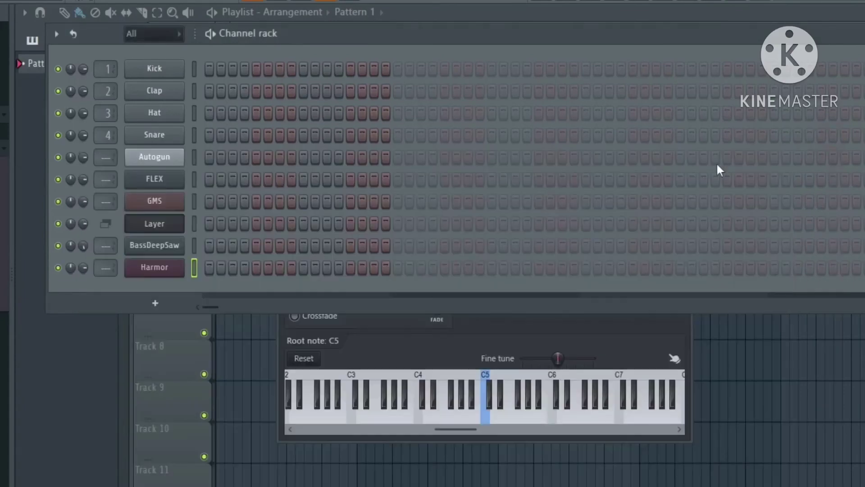
Select the channels from Autogun through Harmor and set them as children of the Layer channel
left_click(165, 229)
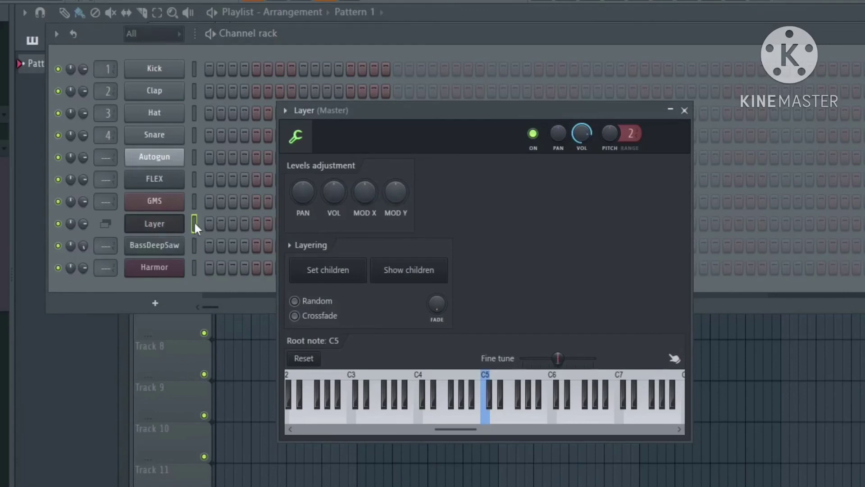
left_click(194, 156)
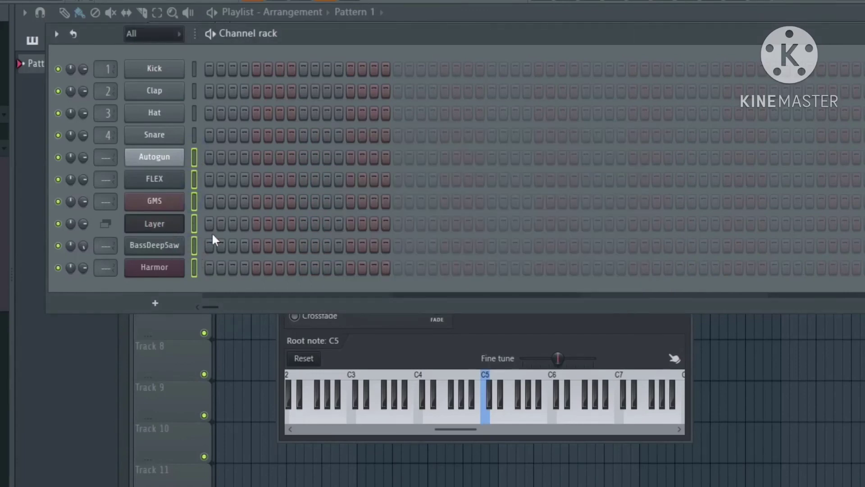
left_click(439, 332)
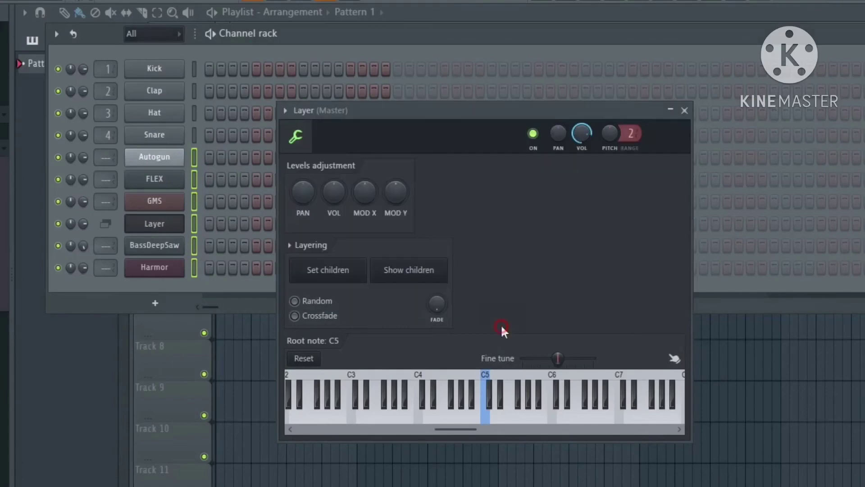
left_click(347, 276)
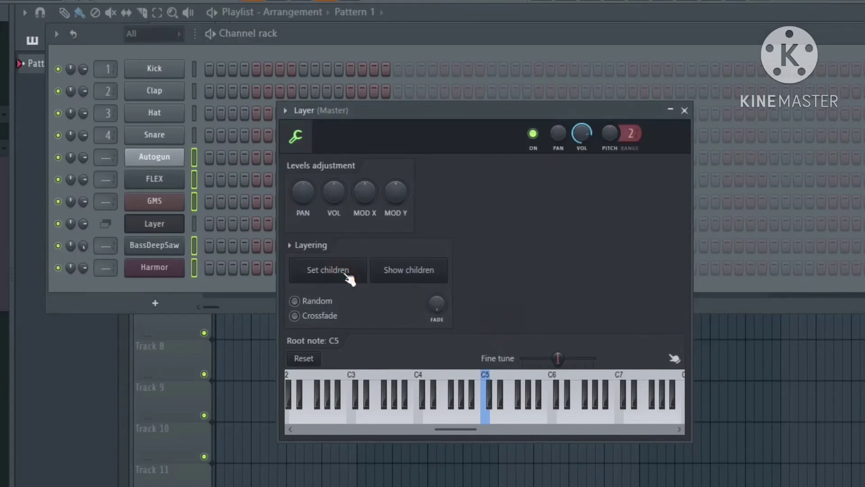
Select the Layer channel with its settings open and move the Layer window lower over the playlist
left_click(158, 228)
left_click(155, 227)
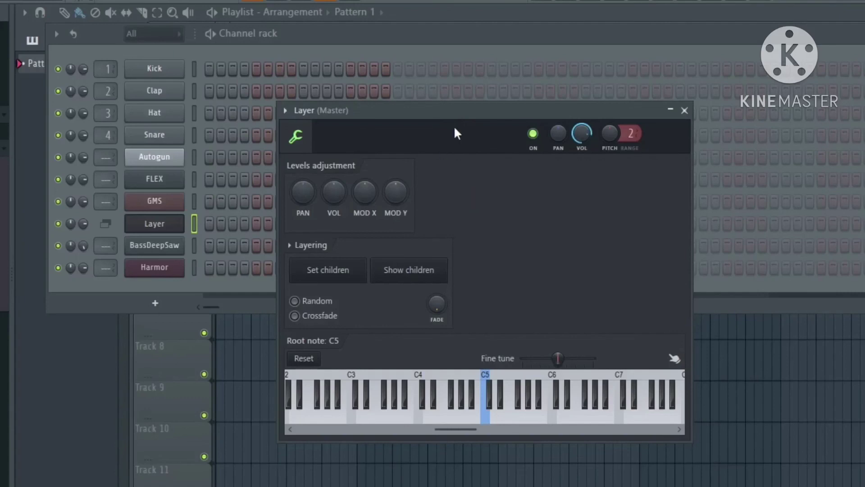
left_click_drag(464, 103, 478, 156)
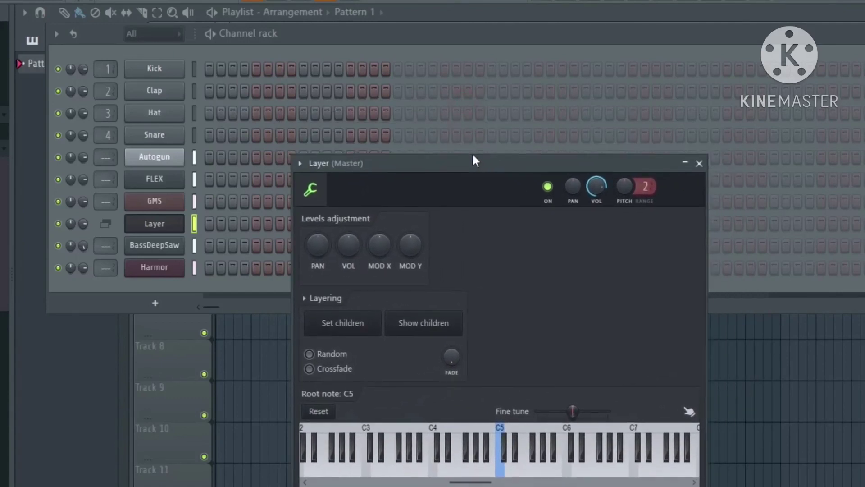